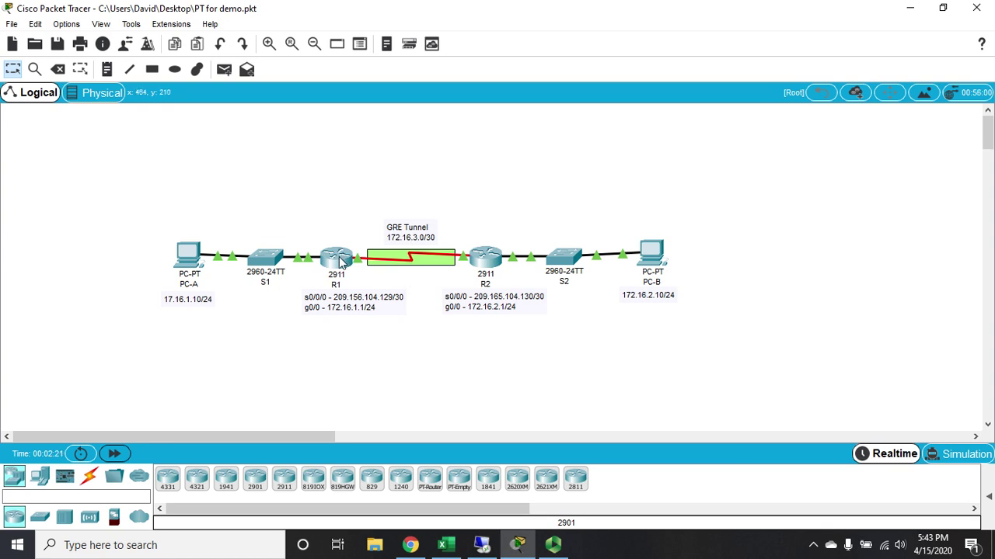
# - Select the PC-A, S1, R1 group and the R2, S2, PC-B group, then clear the selection
pyautogui.moveTo(96, 212); pyautogui.dragTo(328, 329)
pyautogui.moveTo(464, 183); pyautogui.dragTo(750, 407)
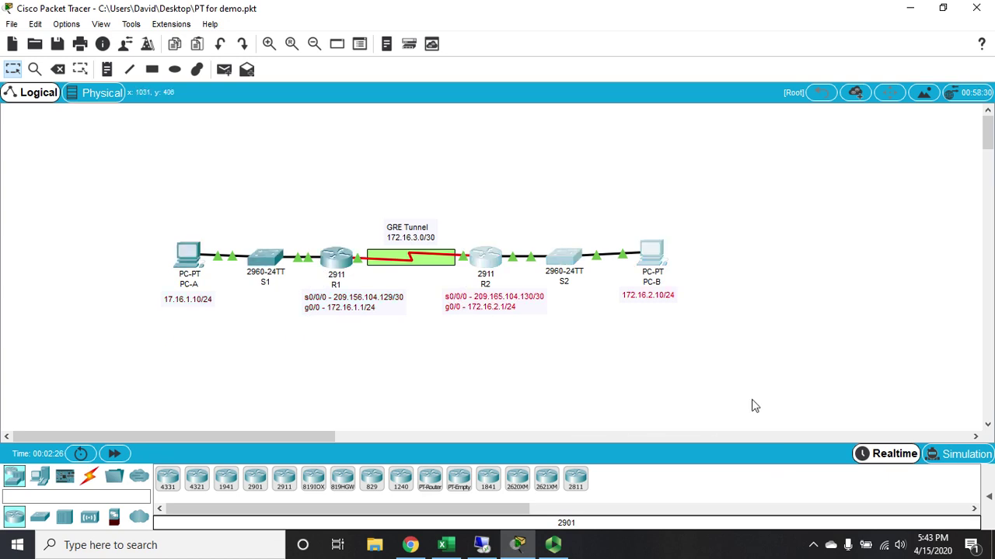
pyautogui.click(503, 217)
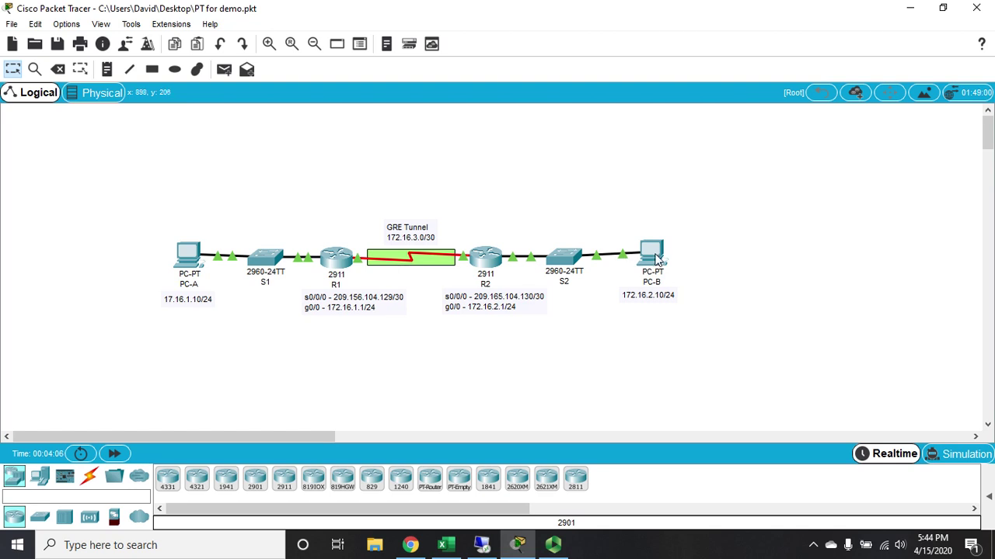
# - Nudge PC-B slightly on the canvas and bring up router R1's device window
pyautogui.moveTo(656, 261); pyautogui.dragTo(652, 264)
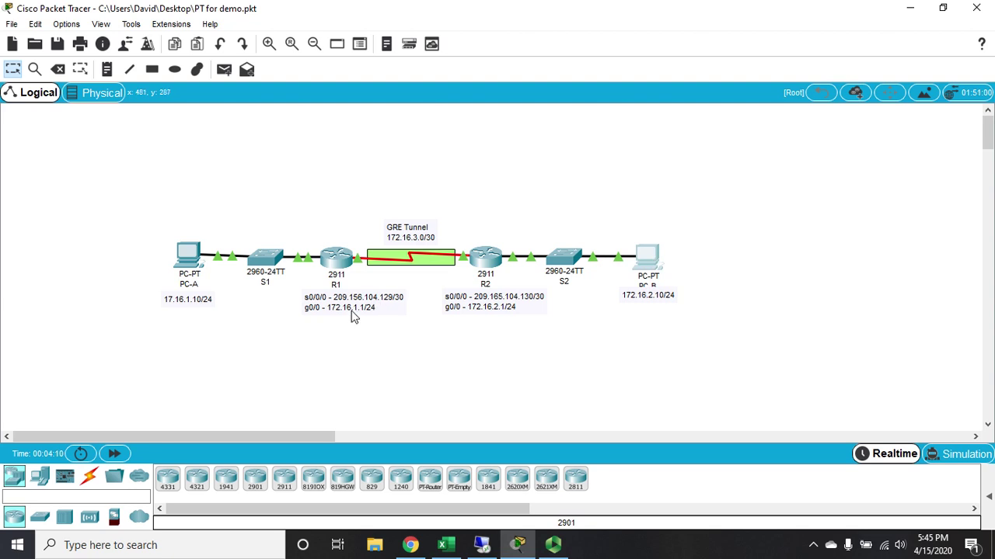
pyautogui.moveTo(335, 280)
pyautogui.click(347, 257)
# - Maximize R1's window and log in on its CLI, then enter enable and config t
pyautogui.click(649, 67)
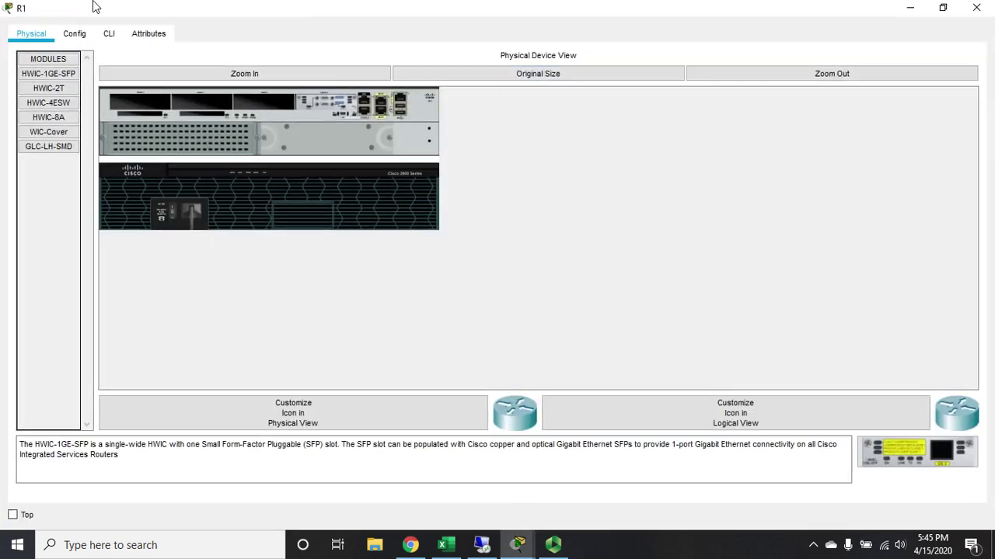
pyautogui.click(109, 34)
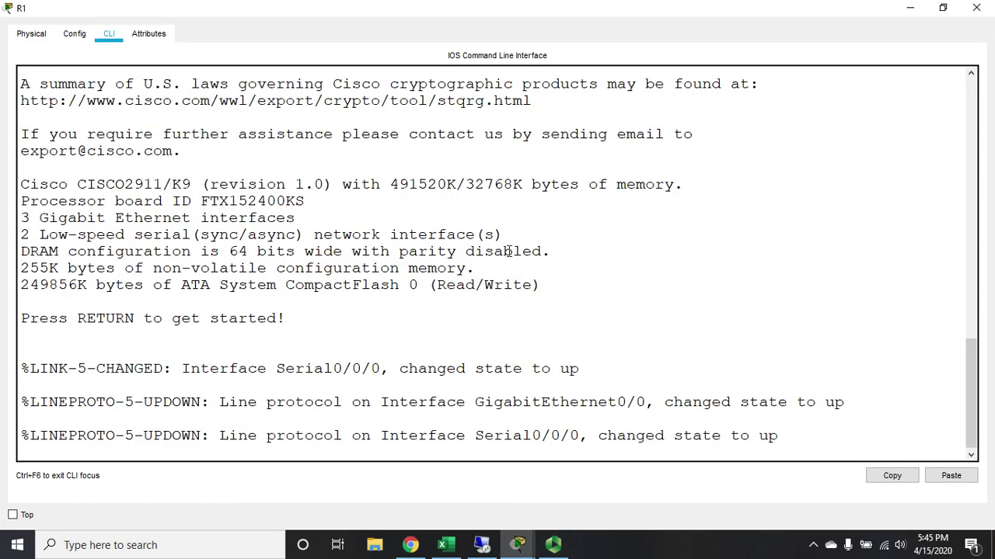
pyautogui.click(716, 253)
pyautogui.press('Return')
pyautogui.press('Return')
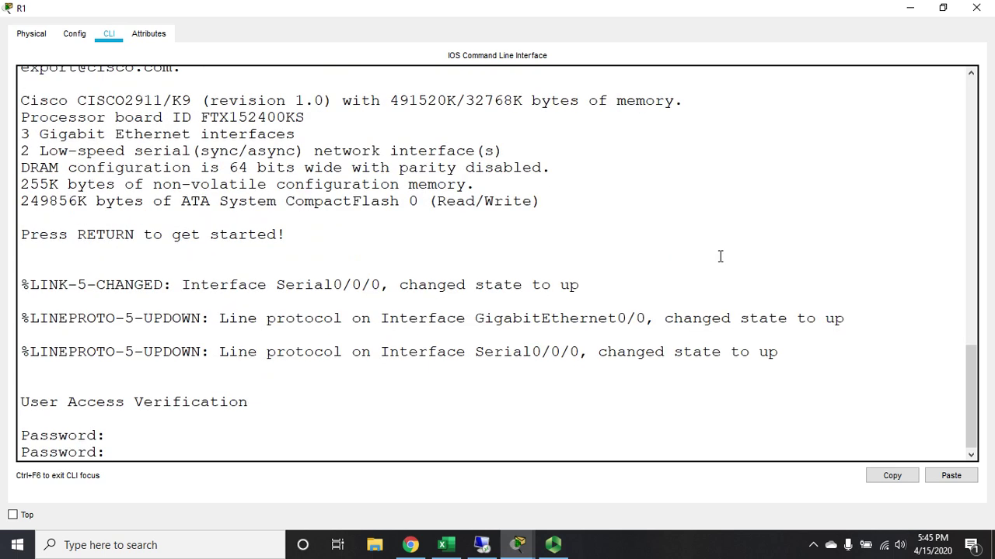
pyautogui.press('Return')
pyautogui.write('en')
pyautogui.press('Return')
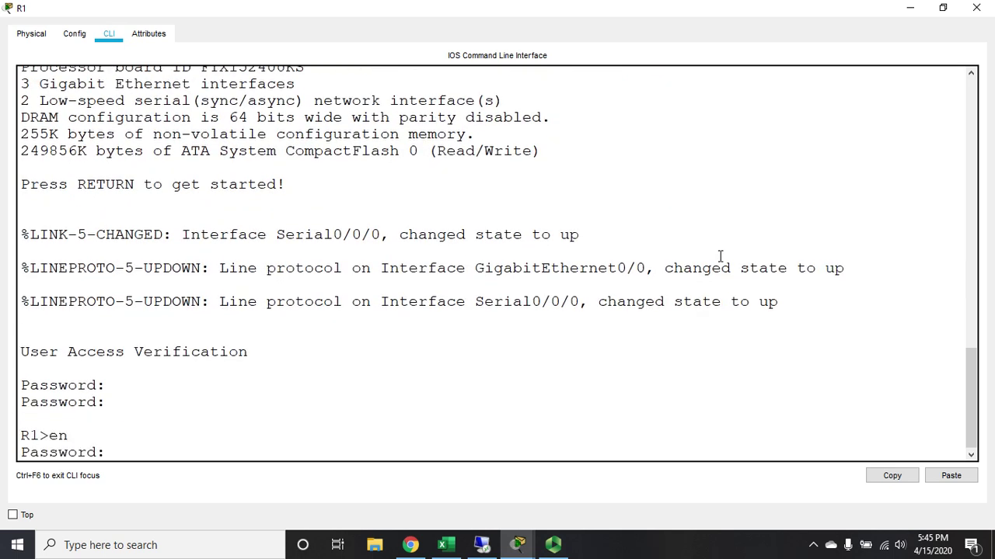
pyautogui.press('Return')
pyautogui.write('config t')
pyautogui.press('Return')
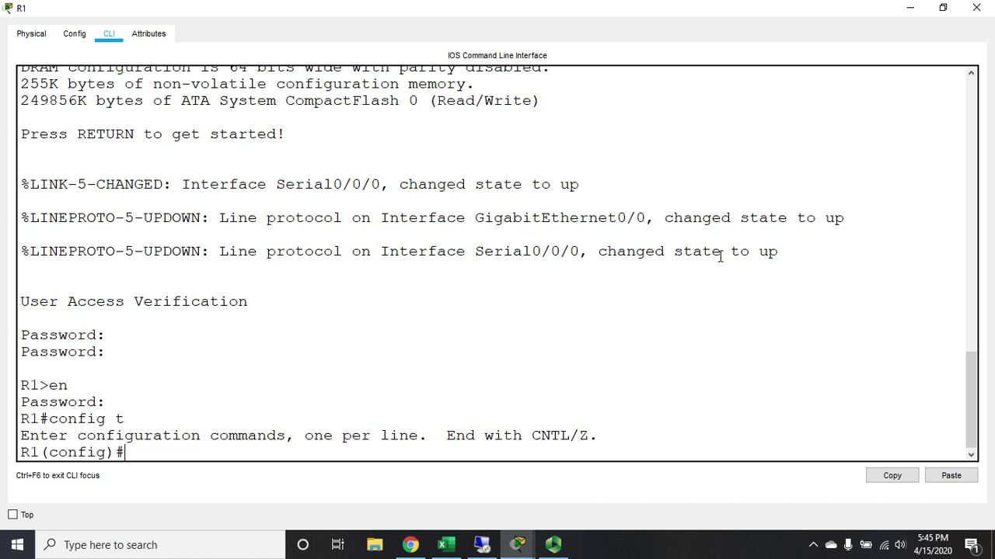
# - Create interface Tunnel0 with address 172.16.3.1 255.255.255.252
pyautogui.write('int tunnel0')
pyautogui.press('Return')
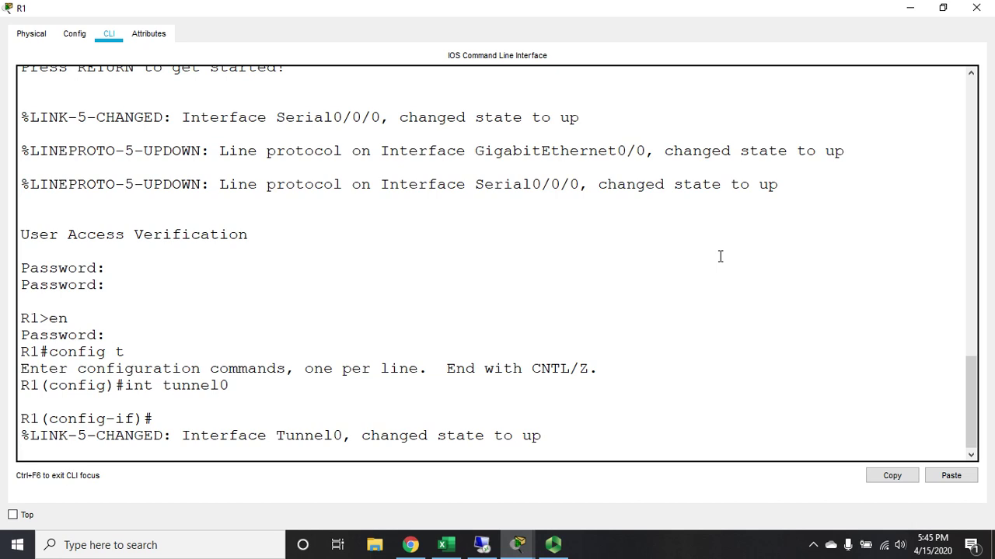
pyautogui.write('ip add 172.16.3')
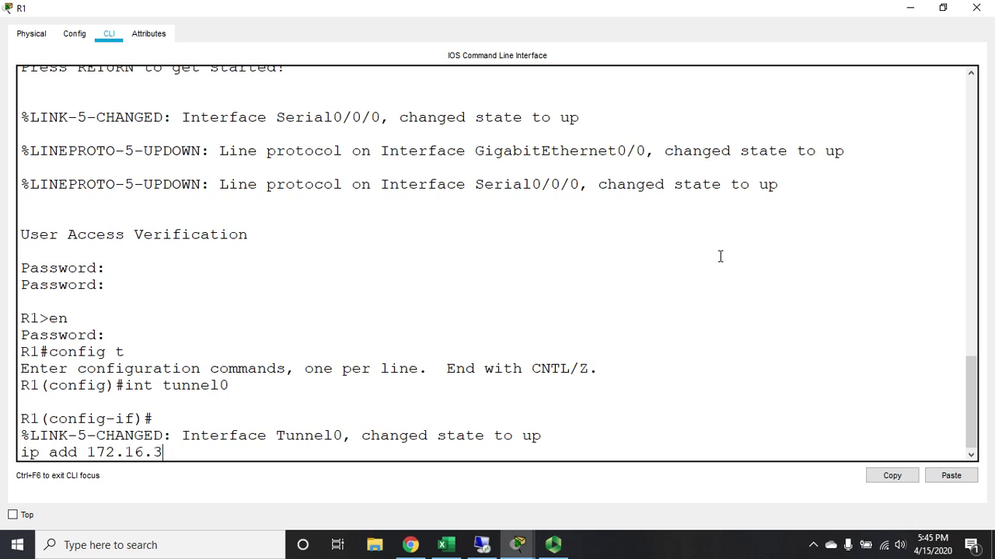
pyautogui.write('.1 255.255.255.252')
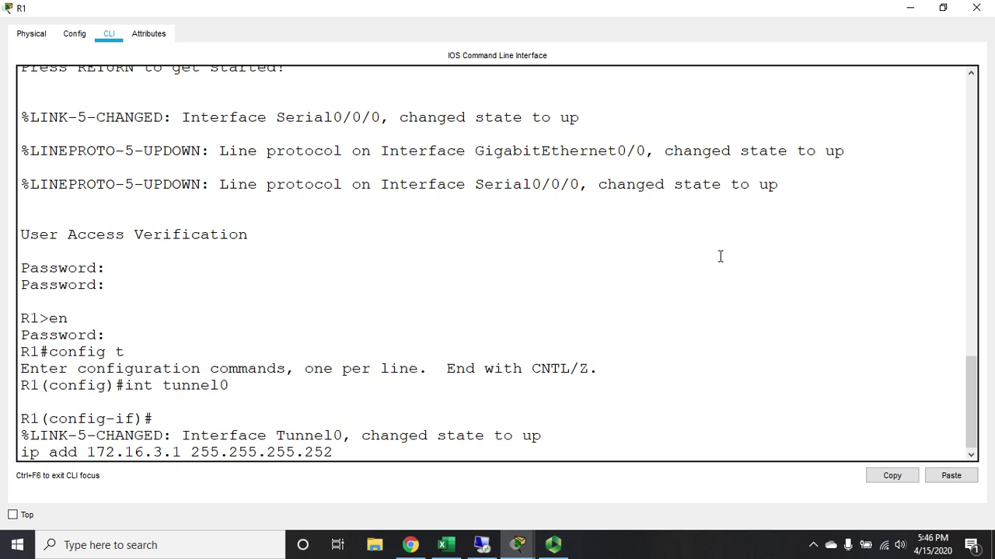
pyautogui.press('Return')
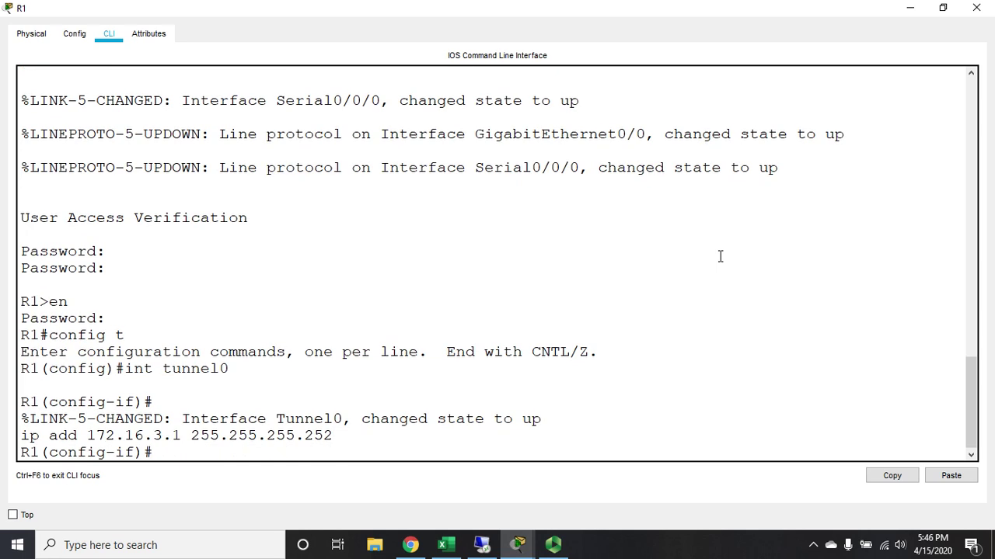
# - Set Tunnel0's tunnel mode to gre ip
pyautogui.write('tunnel mode')
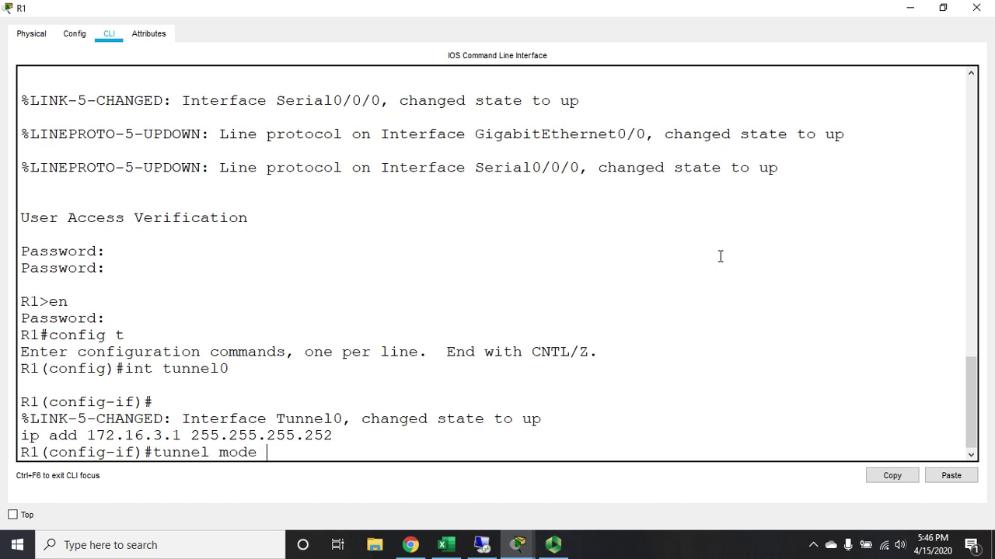
pyautogui.write('gre ip')
pyautogui.press('Return')
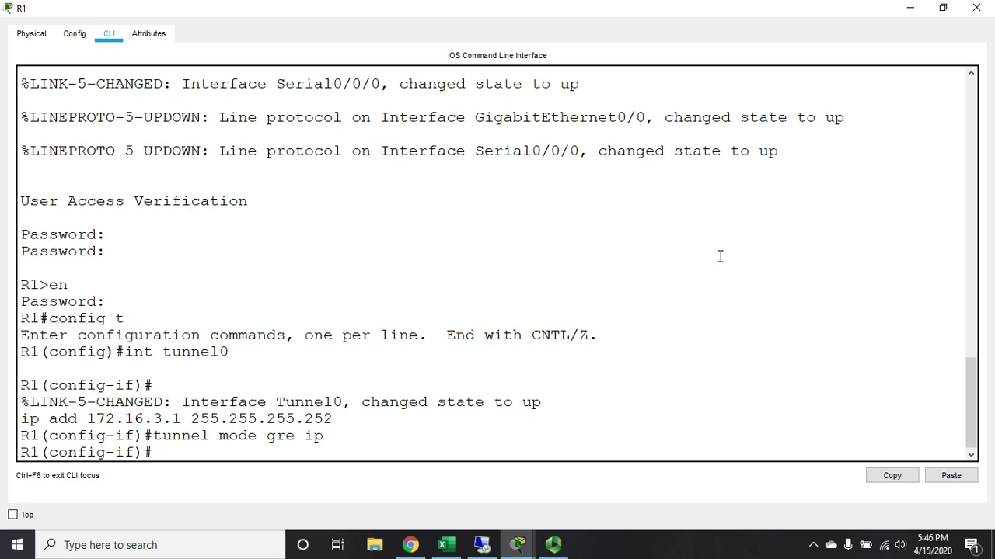
# - Use s0/0/0 as Tunnel0's tunnel source and begin the tunnel dest command
pyautogui.write('tunnel source ')
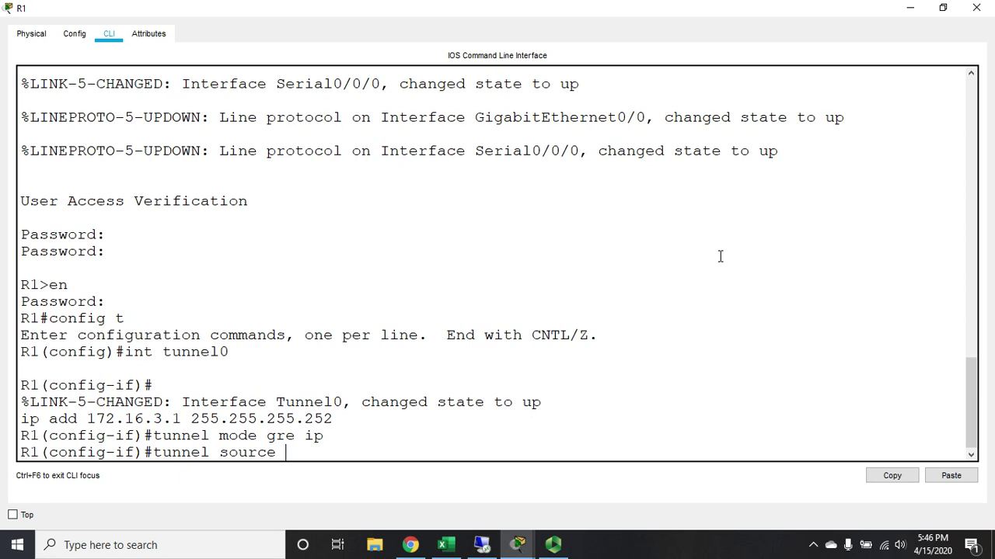
pyautogui.write('s0/0/0')
pyautogui.press('Return')
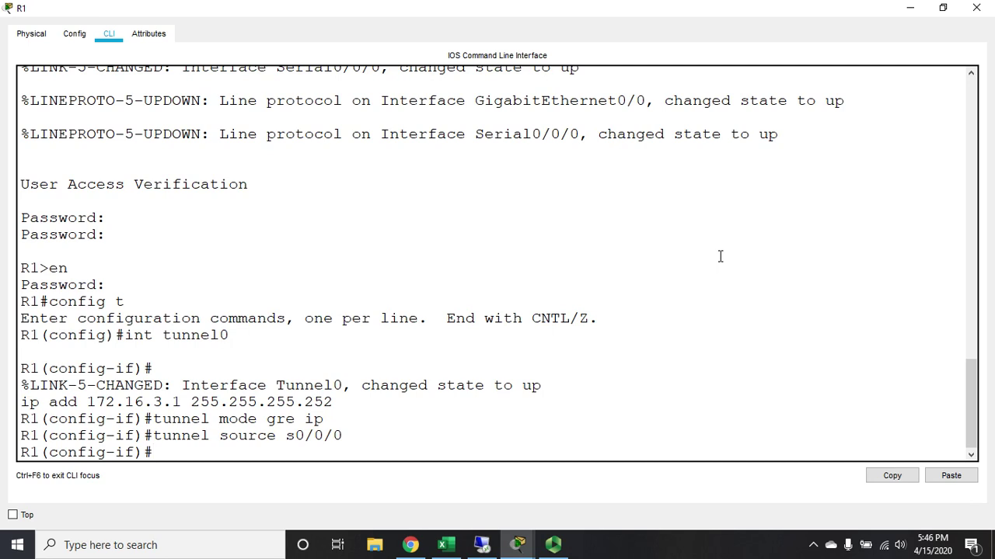
pyautogui.write('tunnel dest')
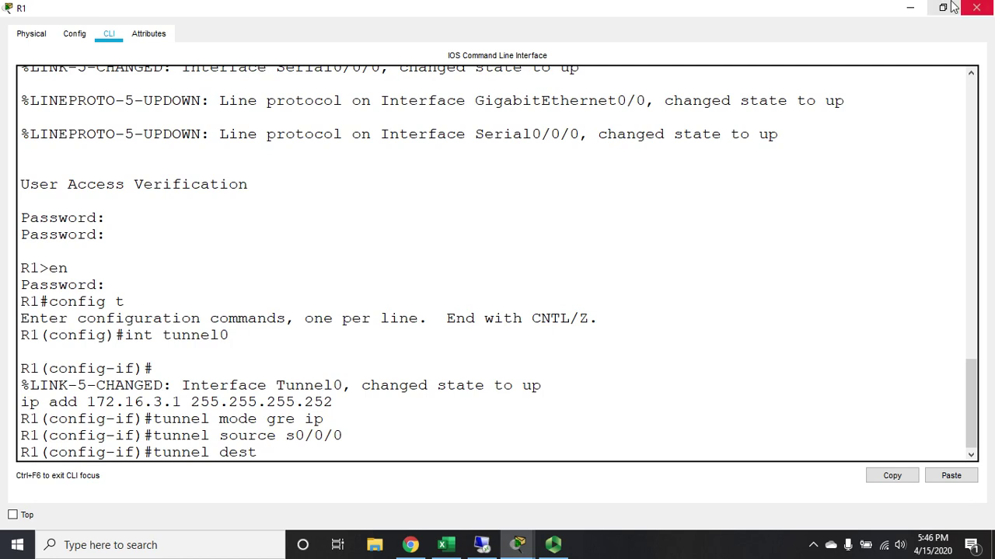
pyautogui.click(909, 7)
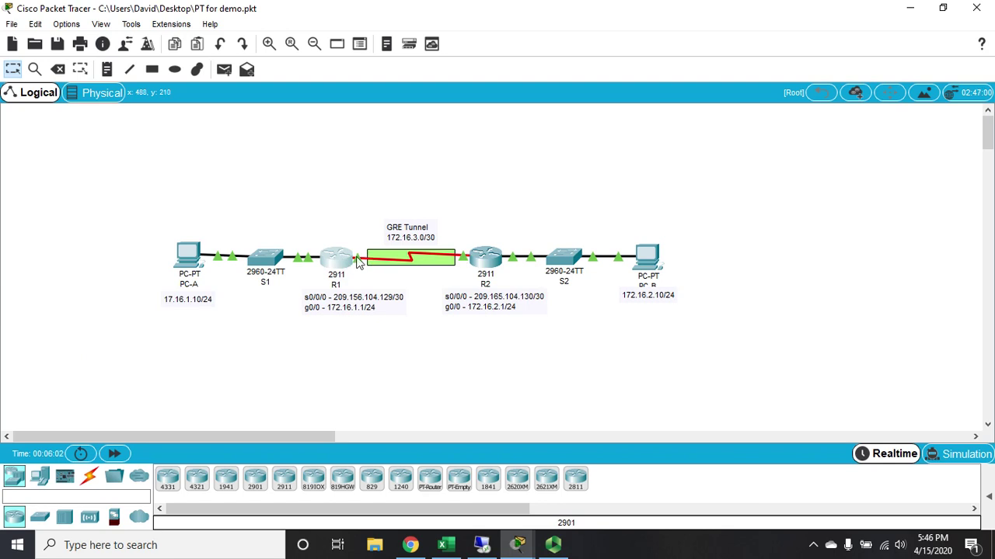
pyautogui.moveTo(349, 263)
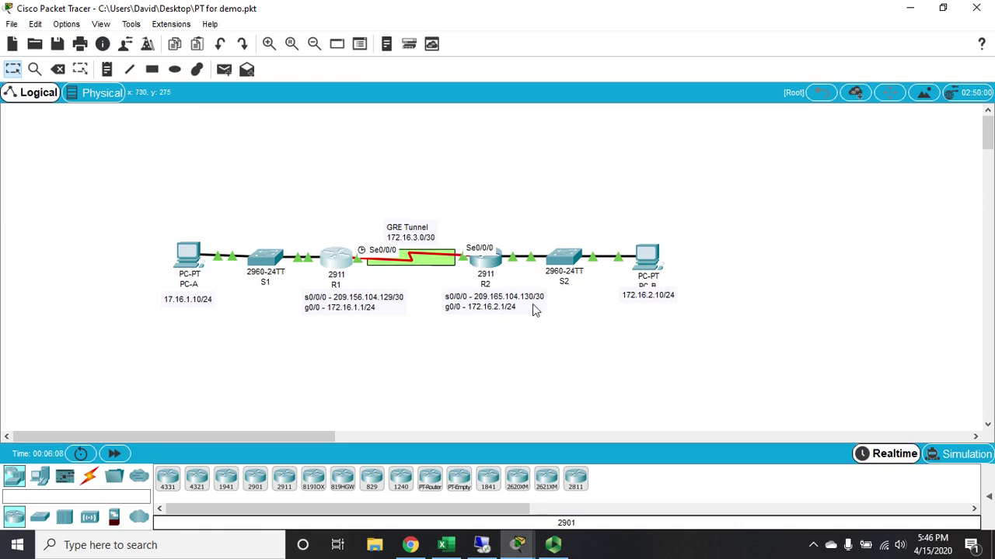
pyautogui.hotkey('alt', 'Tab')
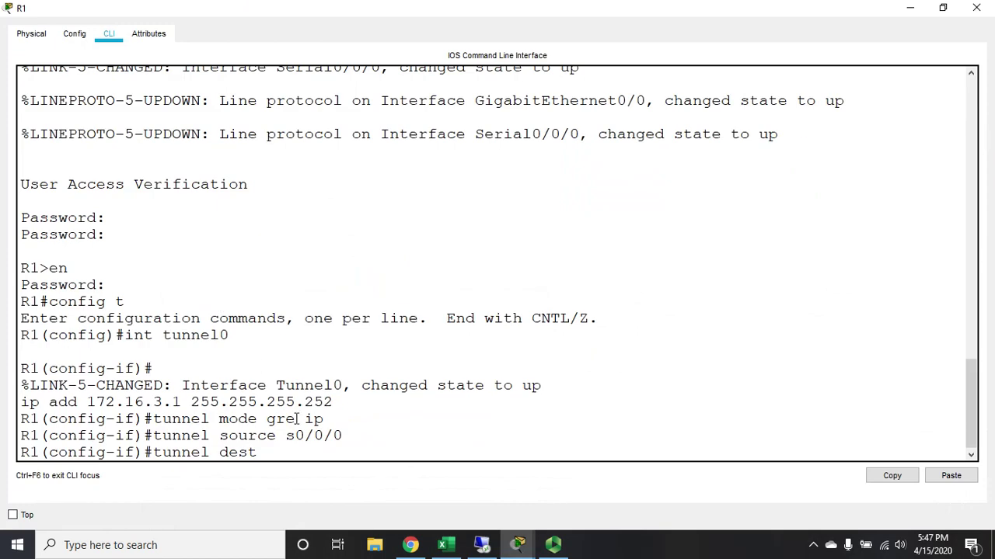
# - Apply tunnel destination 209.165.104.130, then use end to return R1 to privileged mode
pyautogui.write('209.165.104.130')
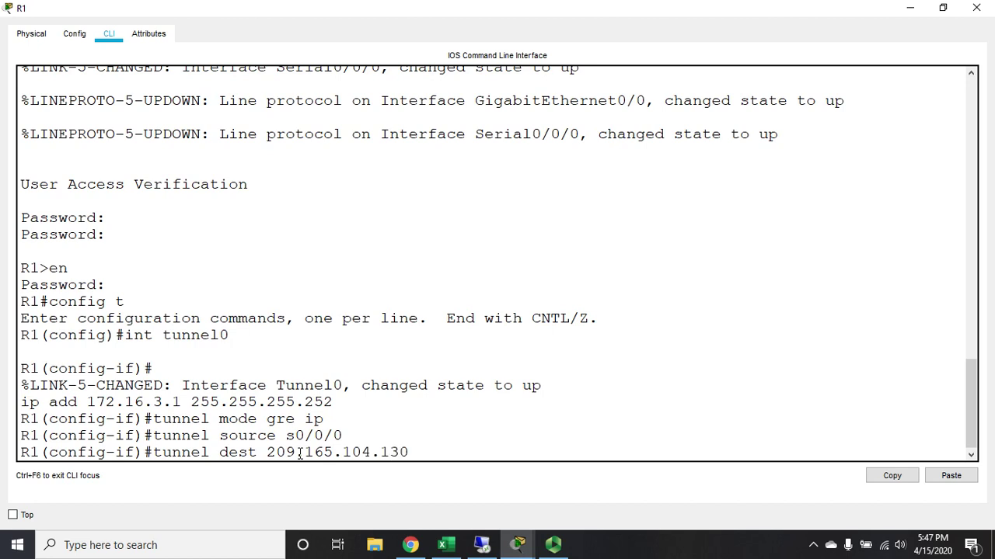
pyautogui.press('Return')
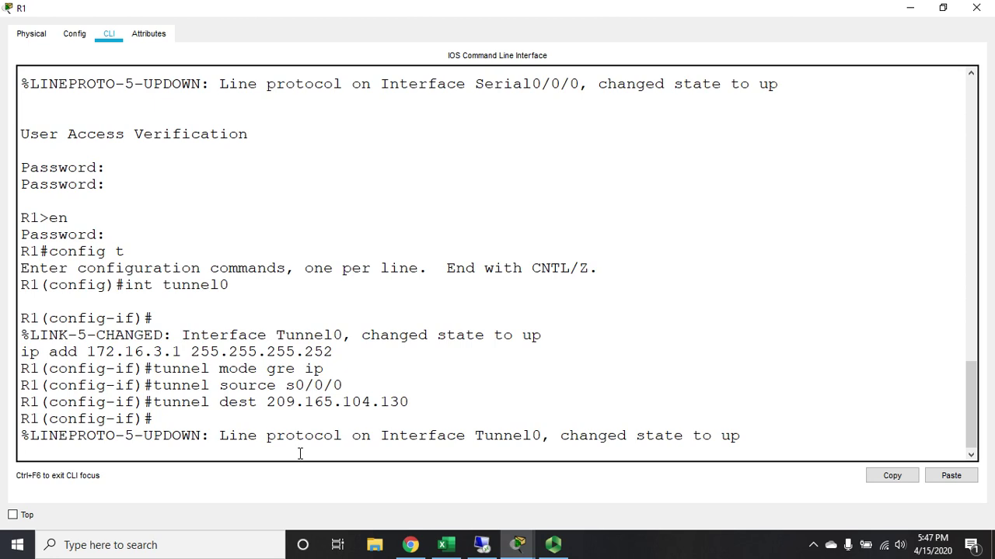
pyautogui.write('end')
pyautogui.press('Return')
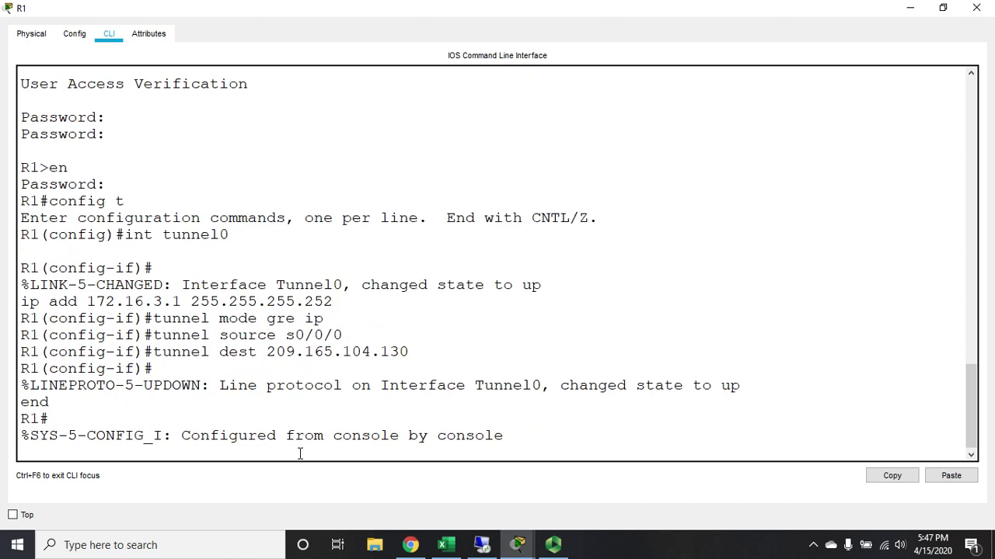
pyautogui.press('Return')
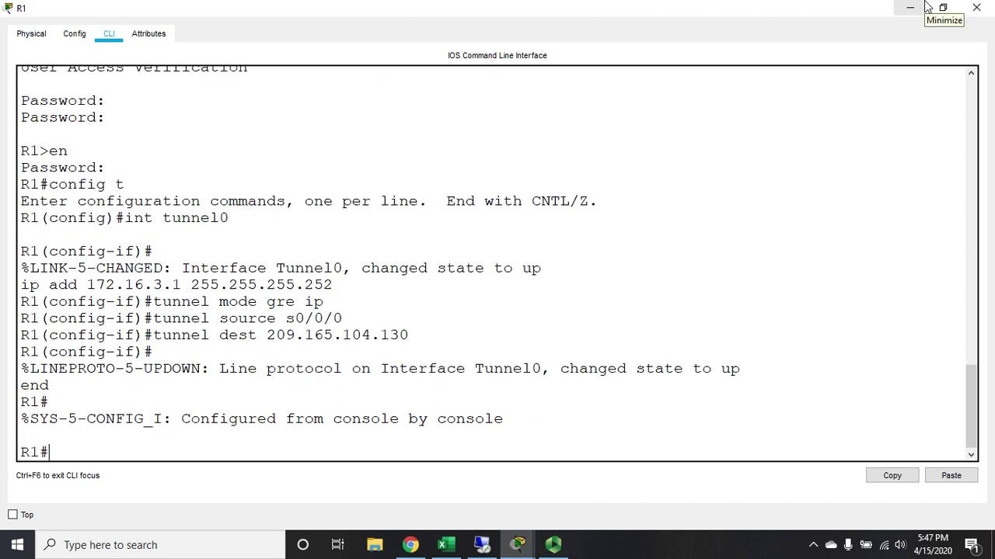
pyautogui.click(925, 7)
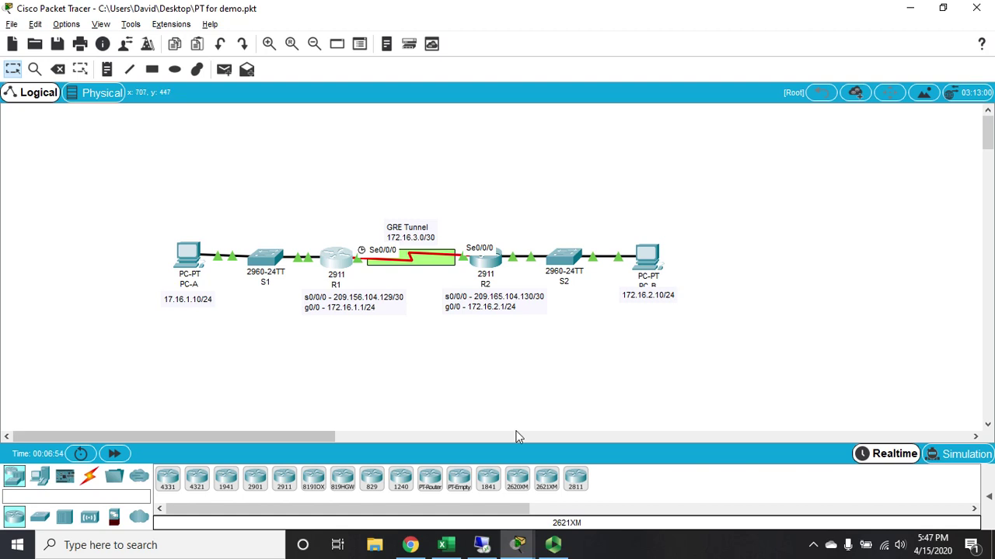
pyautogui.click(553, 545)
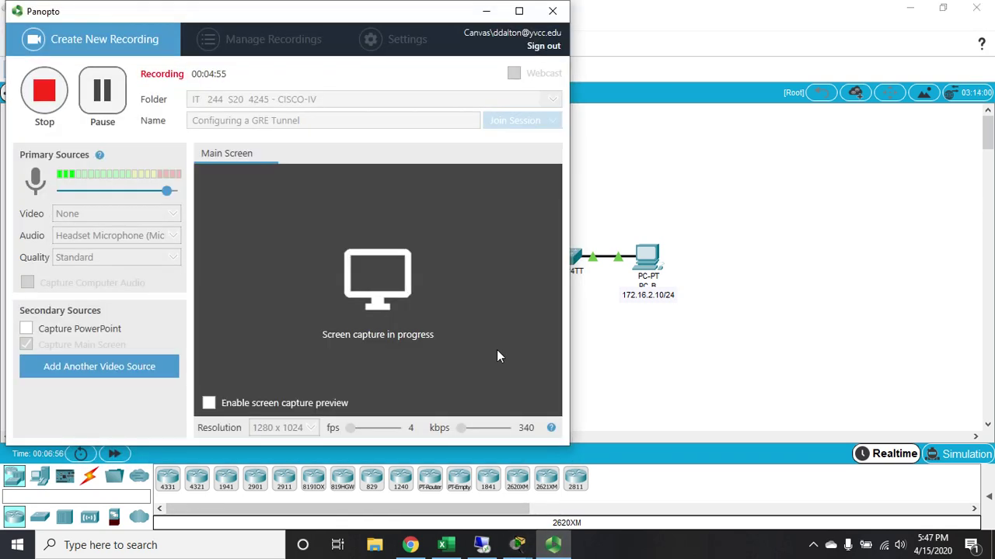
pyautogui.click(486, 11)
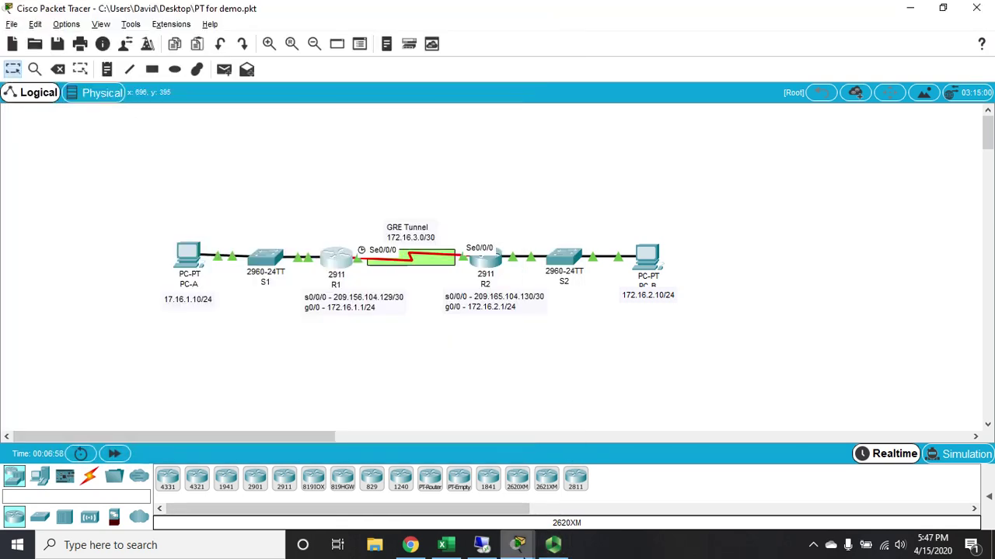
# - Restore R1's console and try the route to 172.16.2.0 via 172.16.3.2 at the privileged prompt
pyautogui.moveTo(529, 548)
pyautogui.click(557, 505)
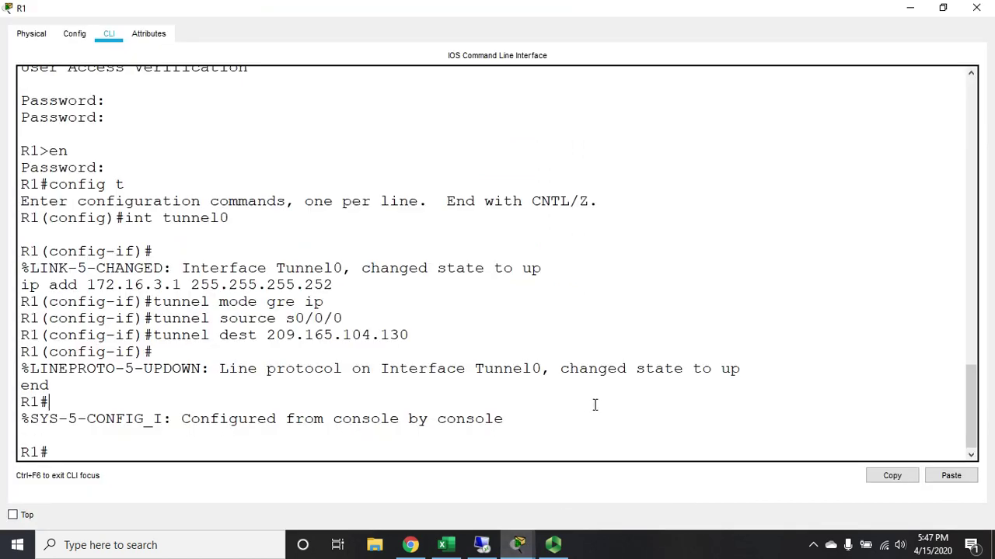
pyautogui.write('4')
pyautogui.press('BackSpace')
pyautogui.press('Return')
pyautogui.write('ip route ')
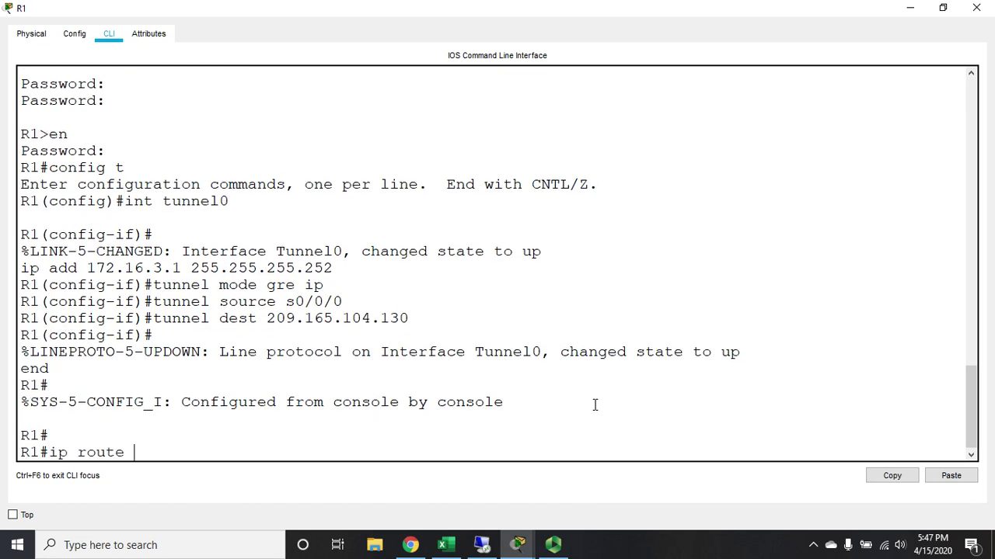
pyautogui.write('172.16.2.0 255.')
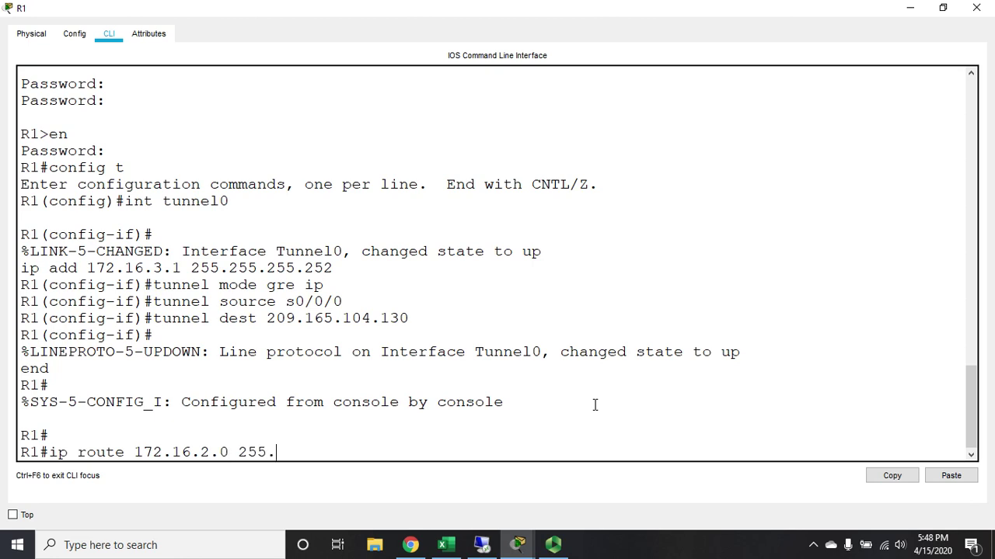
pyautogui.write('255.255.255.0')
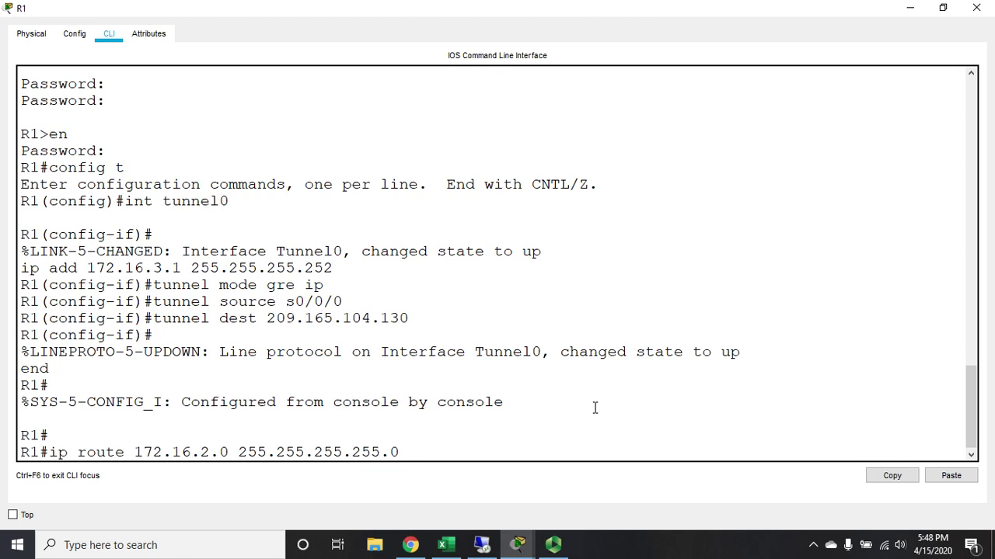
pyautogui.write(' 172.16.3.2')
pyautogui.press('Return')
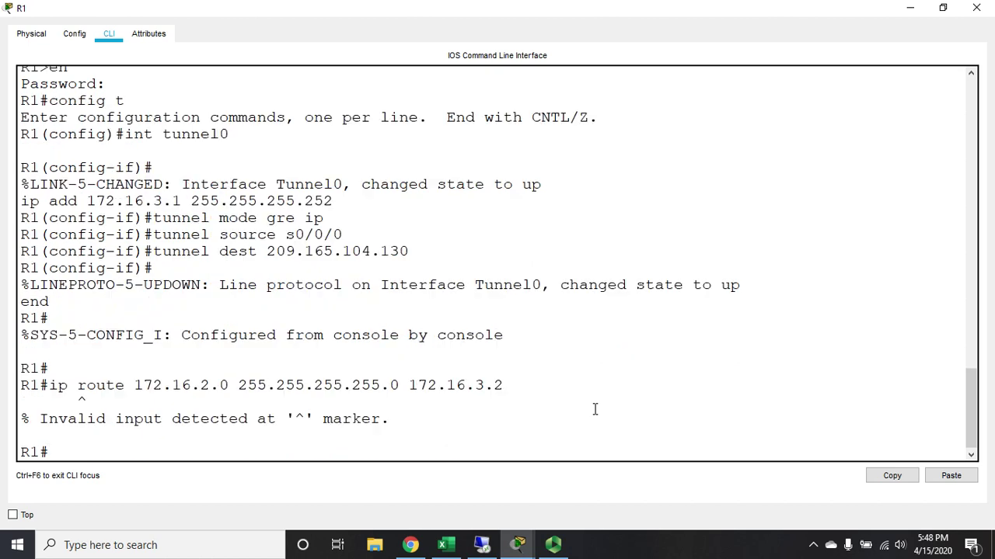
# - In configuration mode, add ip route 172.16.2.0 255.255.255.0 172.16.3.2, then end
pyautogui.write('config')
pyautogui.press('Return')
pyautogui.press('Return')
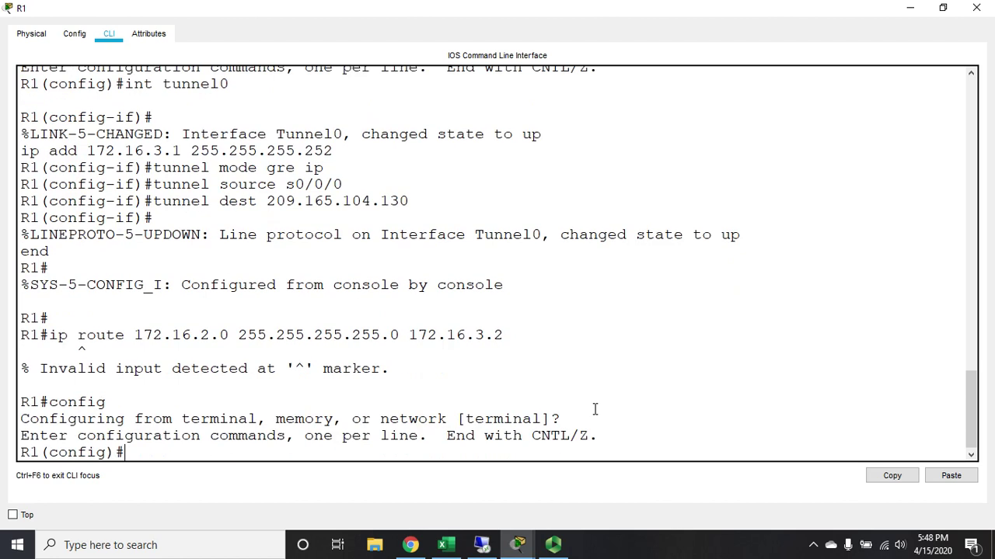
pyautogui.write('ipconf=-')
pyautogui.press('BackSpace')
pyautogui.press('BackSpace')
pyautogui.press('BackSpace')
pyautogui.press('BackSpace')
pyautogui.press('BackSpace')
pyautogui.press('BackSpace')
pyautogui.write('route')
pyautogui.press('BackSpace')
pyautogui.press('BackSpace')
pyautogui.press('BackSpace')
pyautogui.press('BackSpace')
pyautogui.press('BackSpace')
pyautogui.write('route 172.16.2.0 255.255.255.0 172.16.3.2')
pyautogui.press('Return')
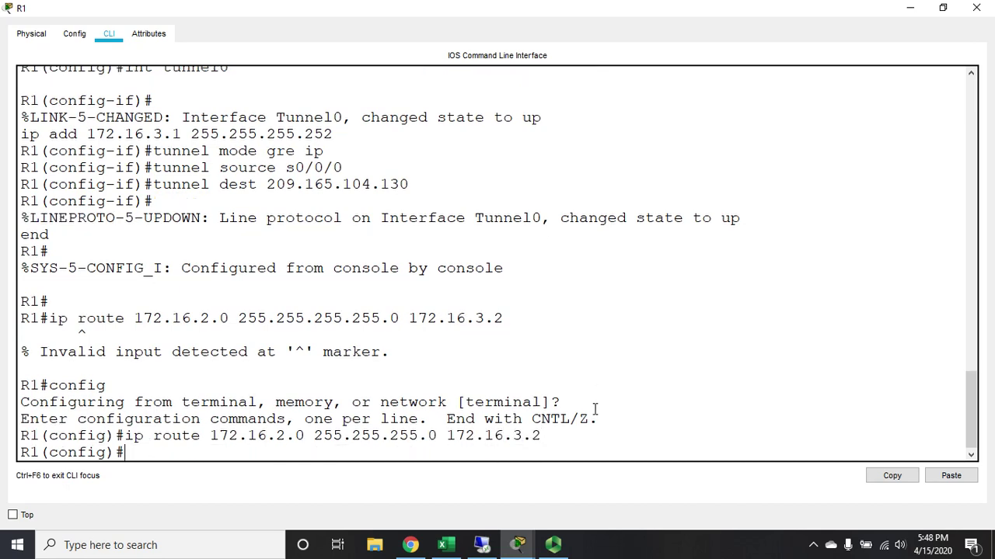
pyautogui.write('end')
pyautogui.press('Return')
# - Page through R1's sh run output, checking Tunnel0's mtu 1476 and the 172.16.2.0 route
pyautogui.write('sh run')
pyautogui.press('Return')
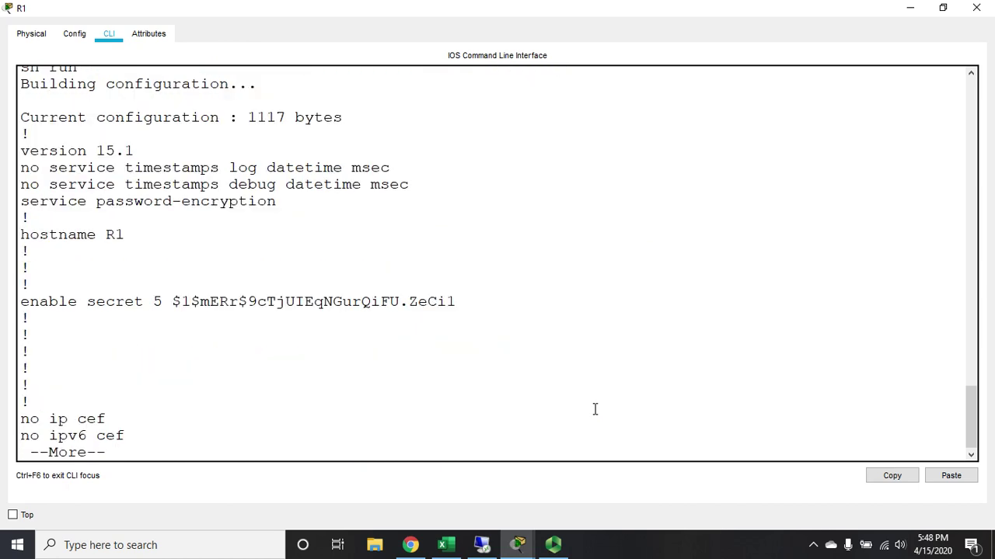
pyautogui.press('space')
pyautogui.press('space')
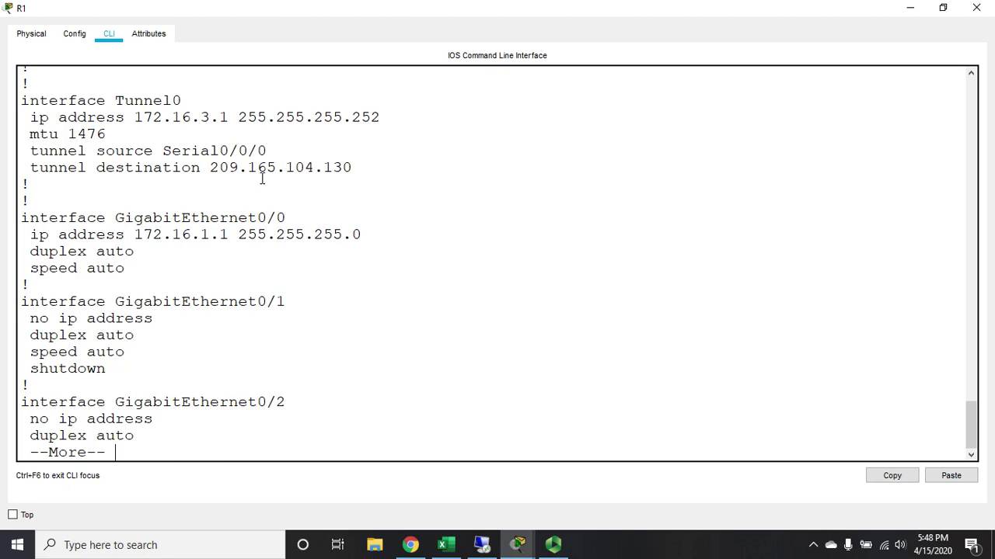
pyautogui.moveTo(31, 132); pyautogui.dragTo(113, 132)
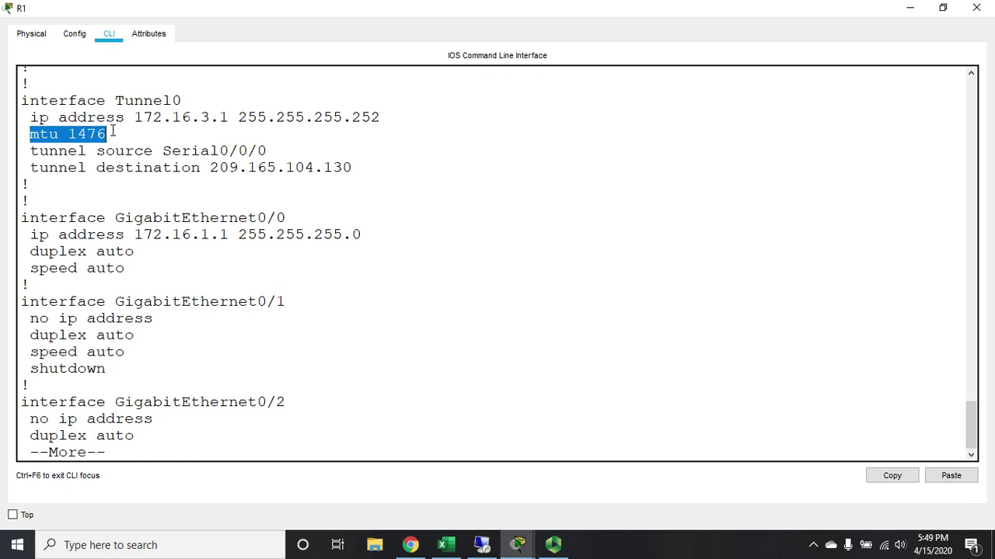
pyautogui.press('Return')
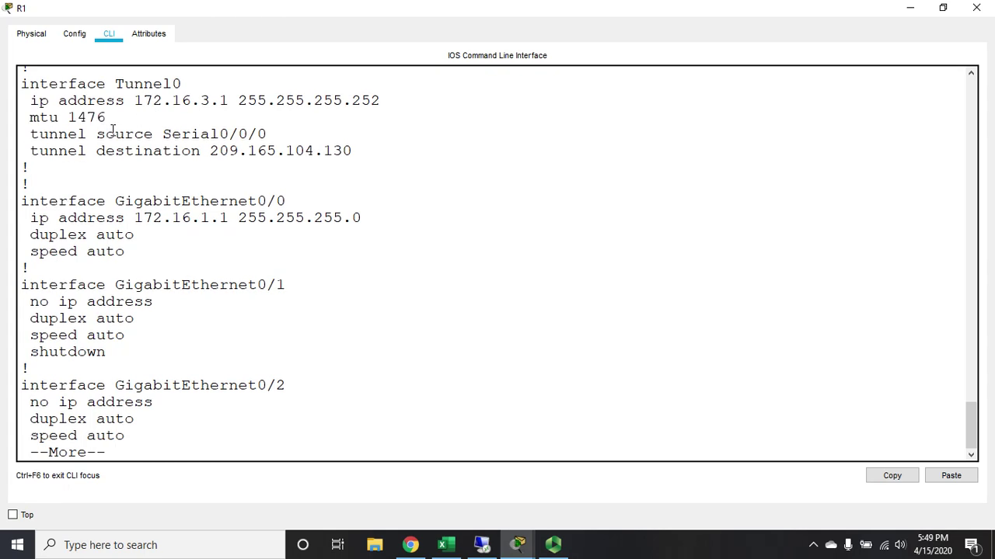
pyautogui.press('space')
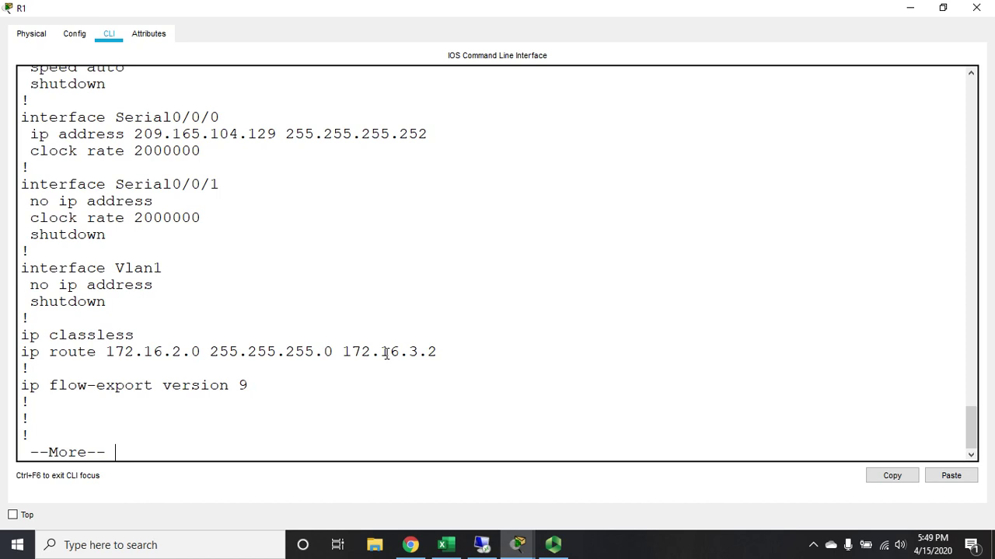
# - Close R1 and log in on R2's maximized CLI, then enter enable and config t
pyautogui.click(976, 8)
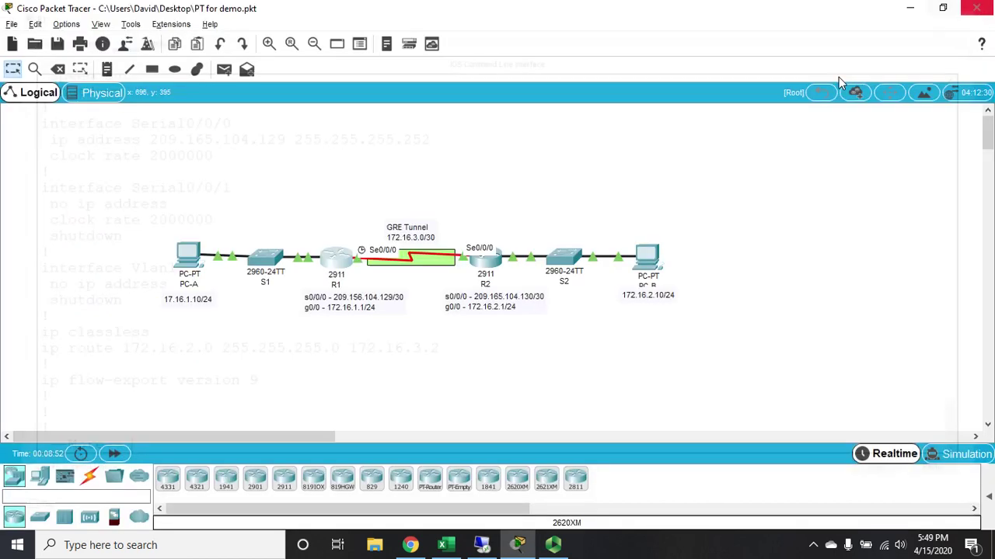
pyautogui.click(485, 271)
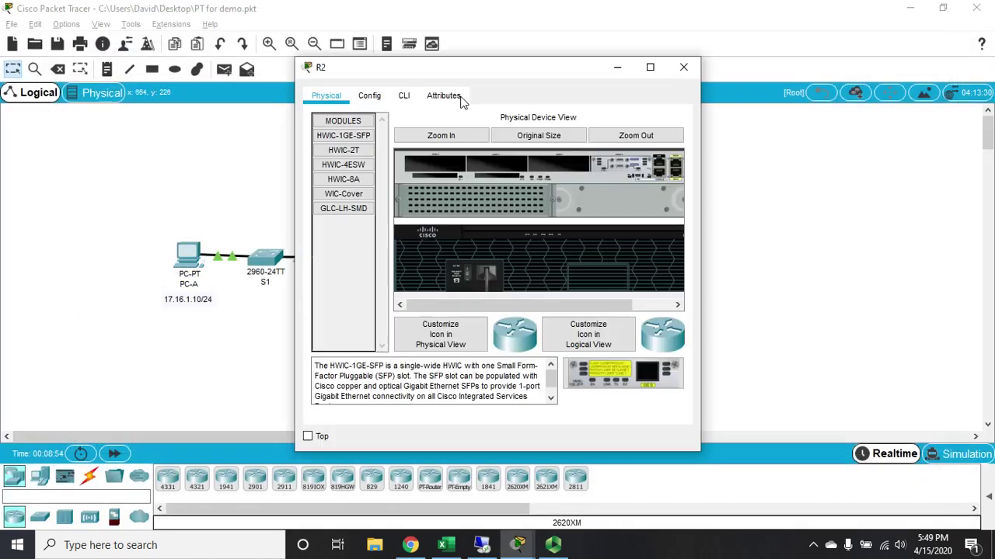
pyautogui.click(397, 95)
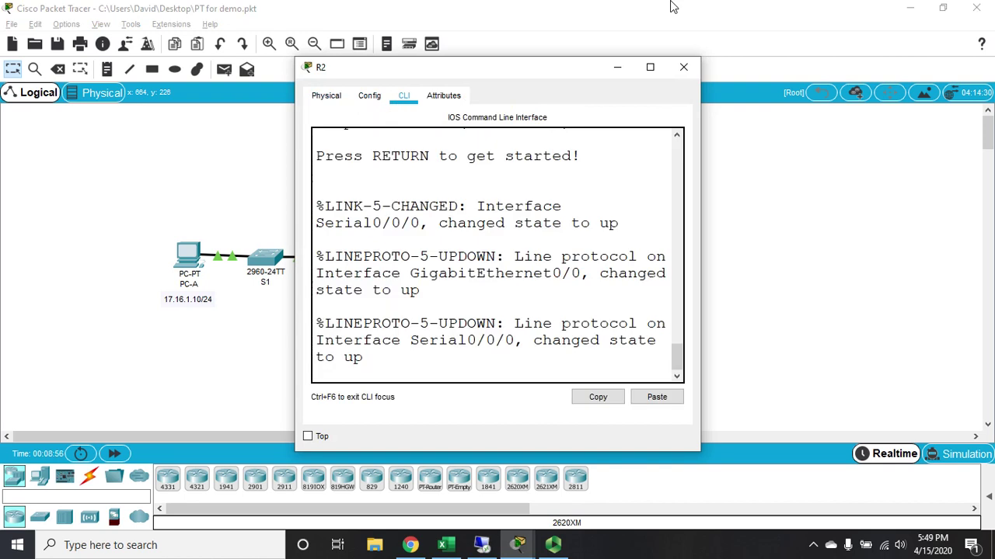
pyautogui.click(649, 67)
pyautogui.click(644, 259)
pyautogui.press('Return')
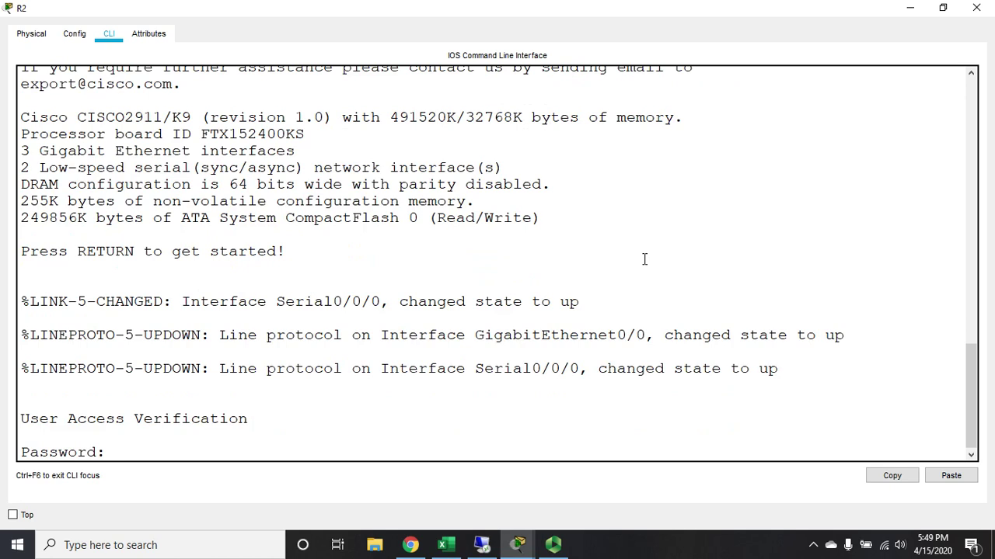
pyautogui.press('Return')
pyautogui.write('en')
pyautogui.press('Return')
pyautogui.press('Return')
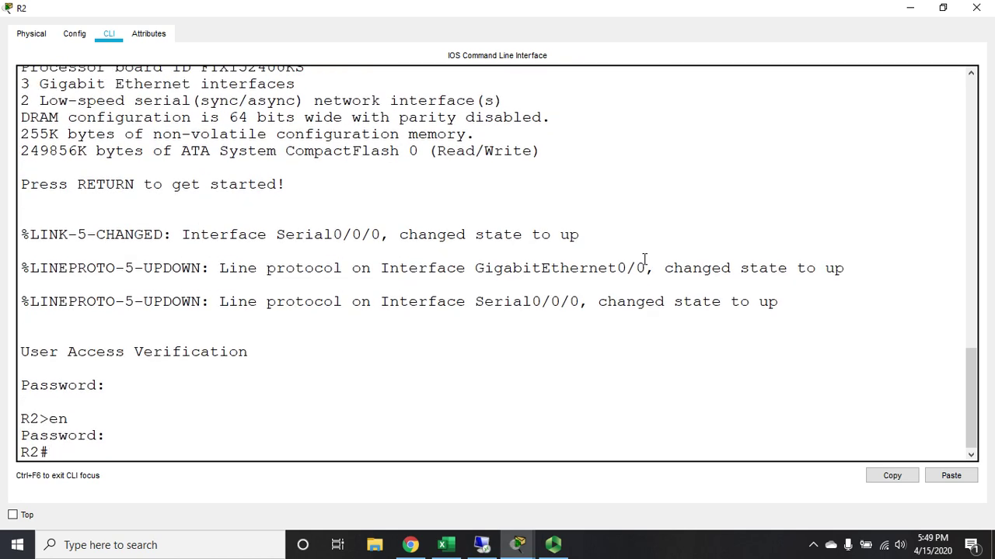
pyautogui.write('config t')
pyautogui.press('Return')
# - Create Tunnel0 at 172.16.3.2 255.255.255.252 with tunnel source s0/0/0 and start tunnel des
pyautogui.write('int tun 0')
pyautogui.press('Return')
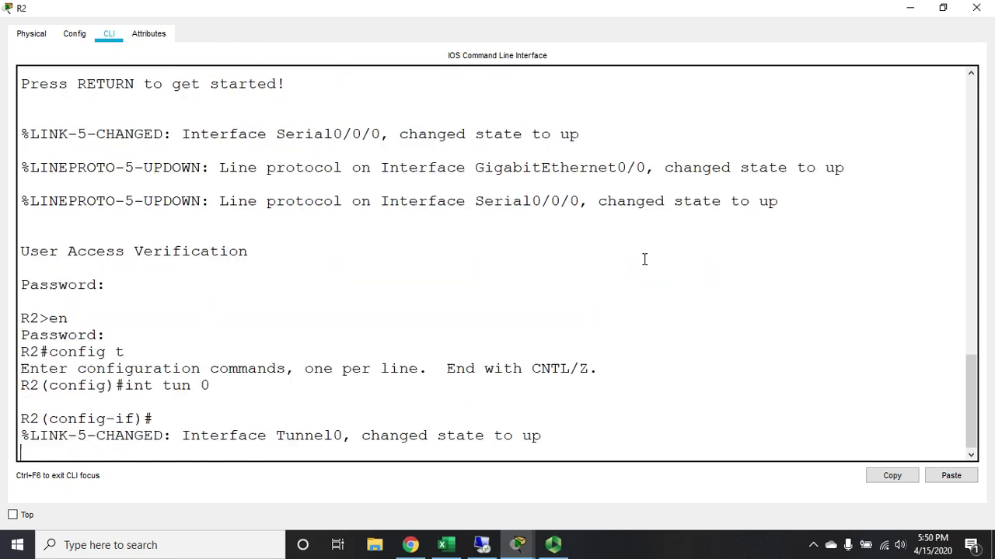
pyautogui.write('ip add 172.16.3.2 255.255.255.252')
pyautogui.press('Return')
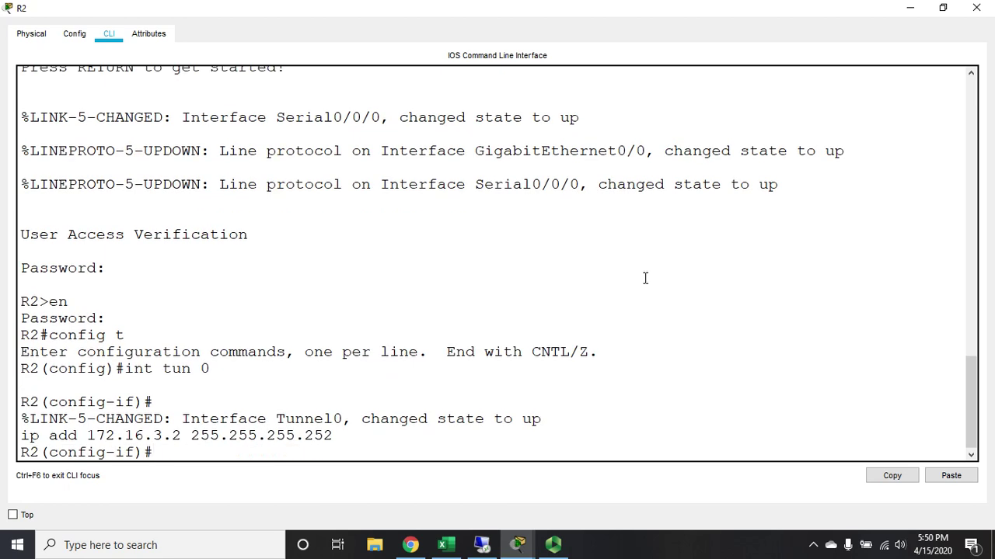
pyautogui.write('tunnel source ')
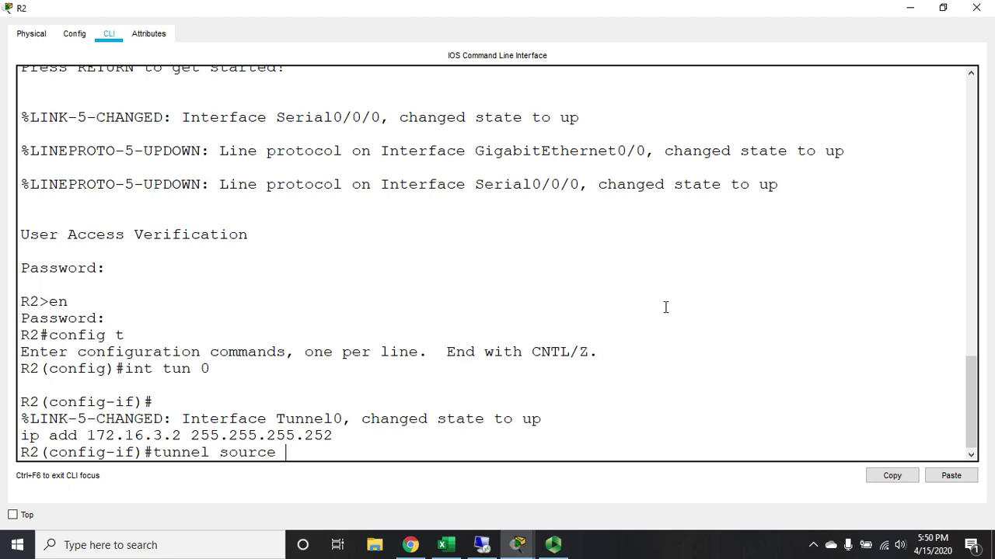
pyautogui.write('s0/0/0')
pyautogui.press('Return')
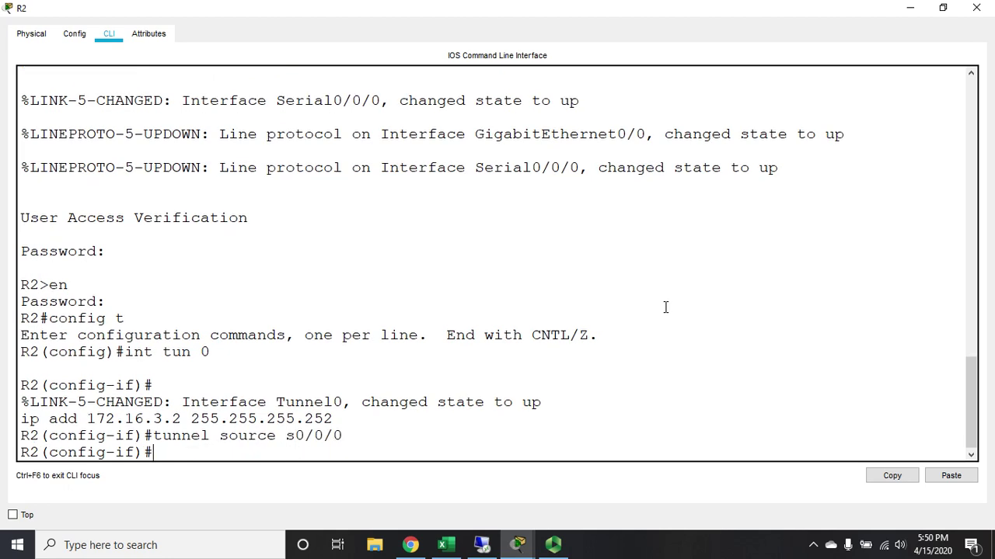
pyautogui.write('tunnel dest')
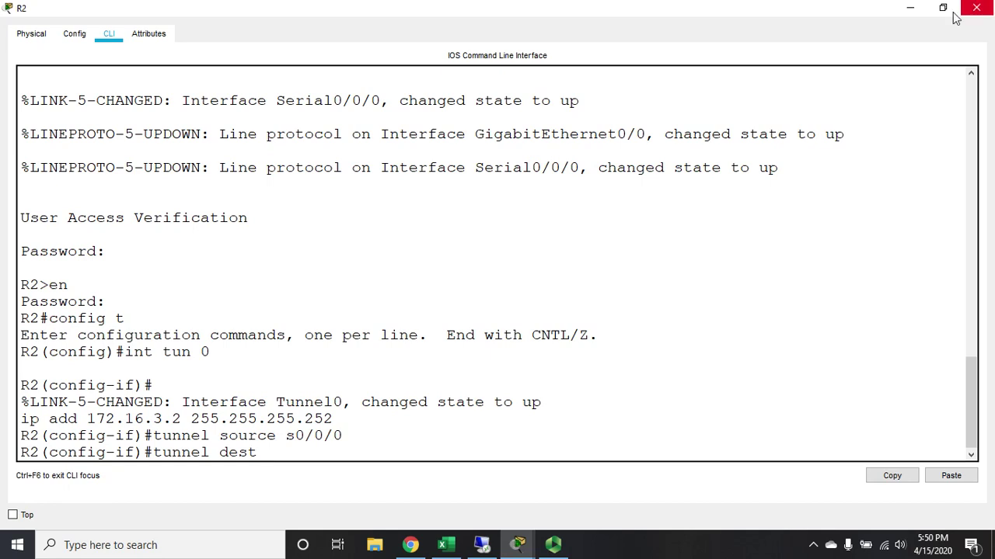
# - Fix R1's topology label from 209.156 to 209.165, then restore R2's console
pyautogui.click(910, 8)
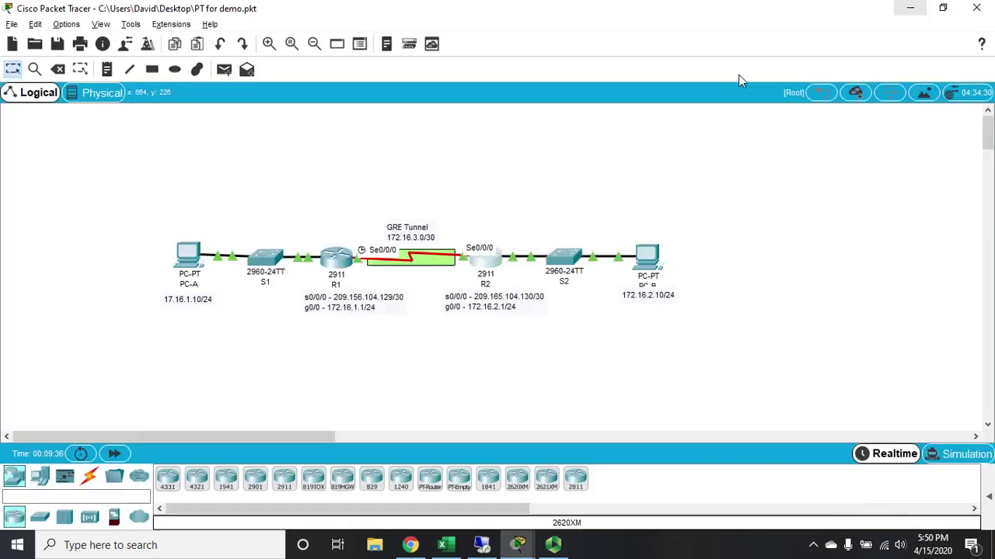
pyautogui.doubleClick(358, 302)
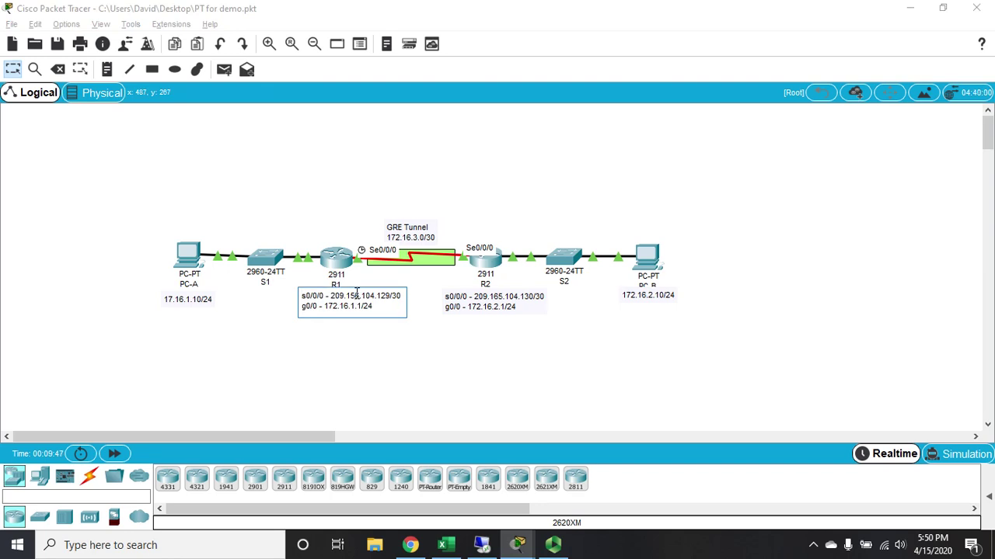
pyautogui.press('BackSpace')
pyautogui.write('5')
pyautogui.click(366, 355)
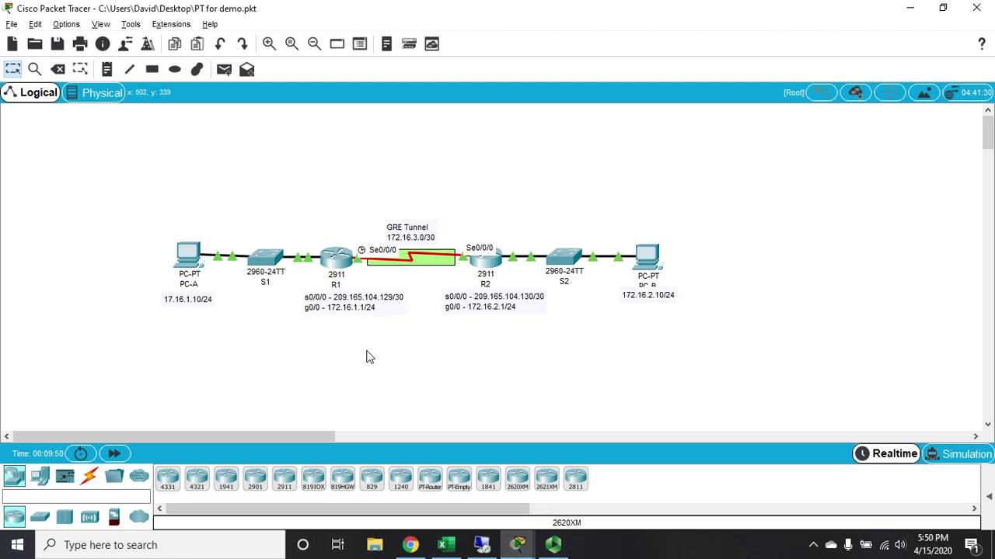
pyautogui.moveTo(520, 550)
pyautogui.click(567, 506)
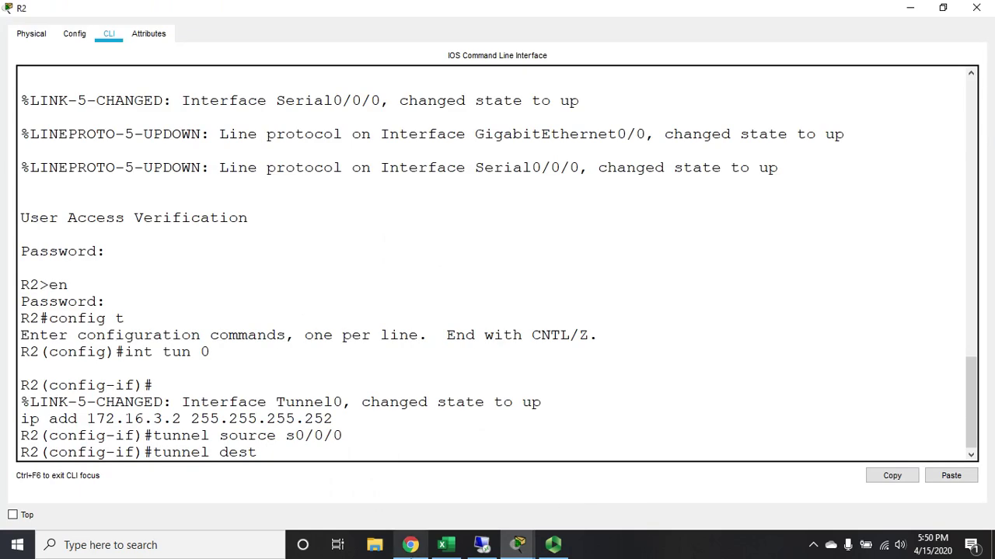
# - Set R2's Tunnel0 destination to 209.165.104.129 and mode gre ip, then exit the interface
pyautogui.press('BackSpace')
pyautogui.press('BackSpace')
pyautogui.press('BackSpace')
pyautogui.press('BackSpace')
pyautogui.press('BackSpace')
pyautogui.press('BackSpace')
pyautogui.press('BackSpace')
pyautogui.press('BackSpace')
pyautogui.press('BackSpace')
pyautogui.press('BackSpace')
pyautogui.press('BackSpace')
pyautogui.press('BackSpace')
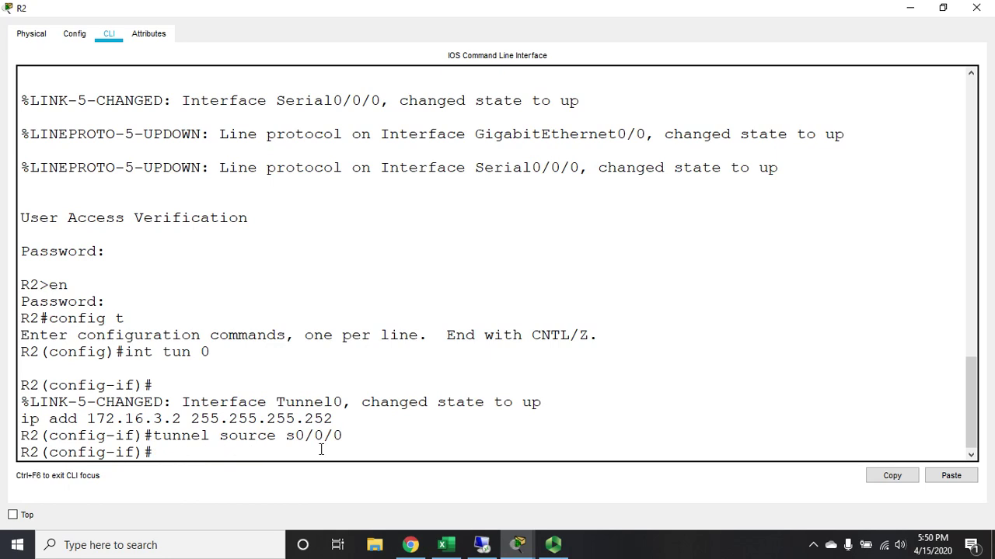
pyautogui.write('tunnel dest 209.165.0')
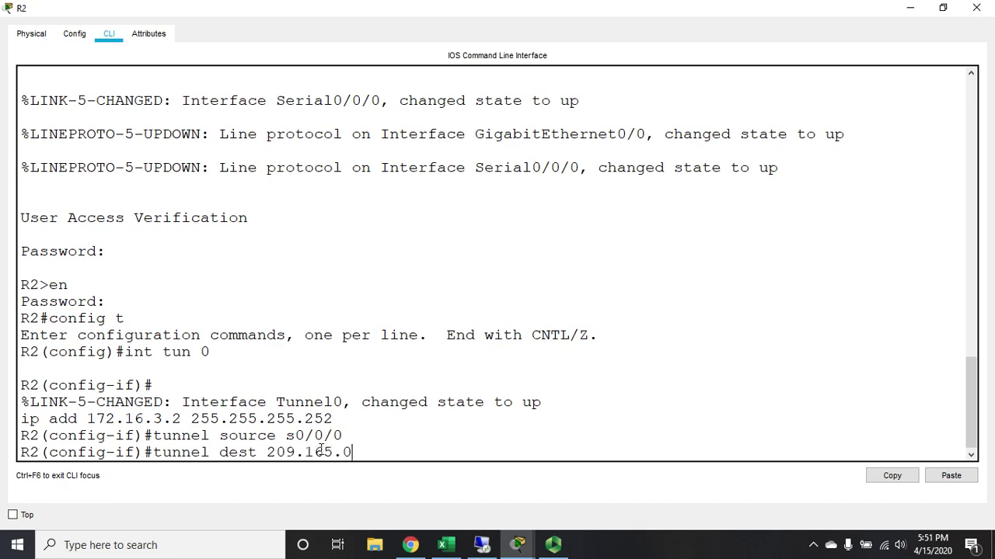
pyautogui.press('BackSpace')
pyautogui.write('104.129')
pyautogui.press('Return')
pyautogui.write('tun')
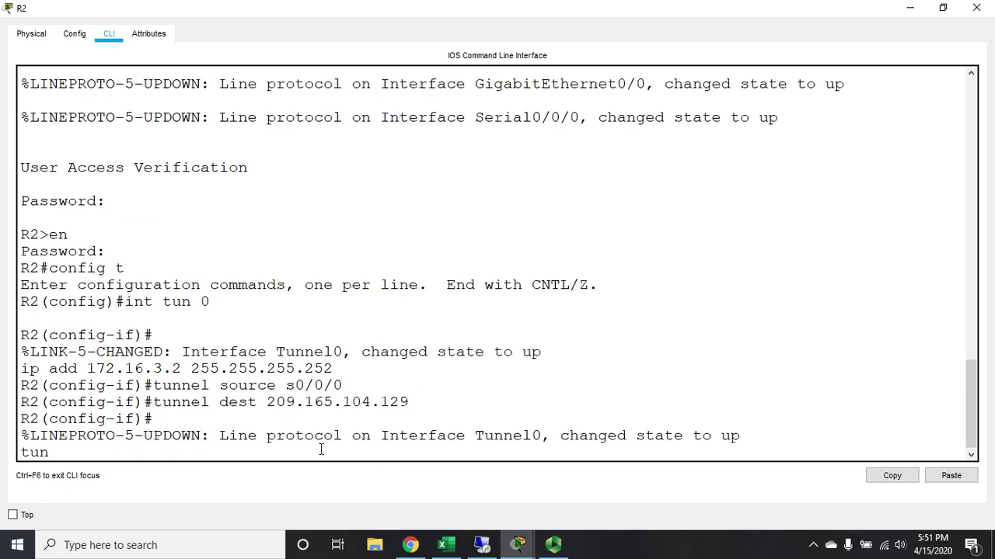
pyautogui.write('nel mode gre ip')
pyautogui.press('Return')
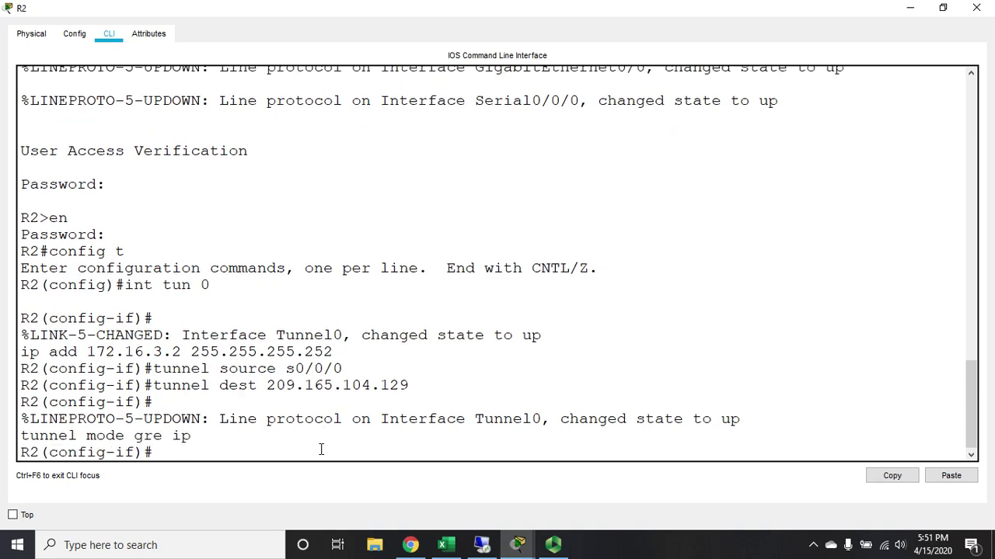
pyautogui.write('exit')
pyautogui.press('Return')
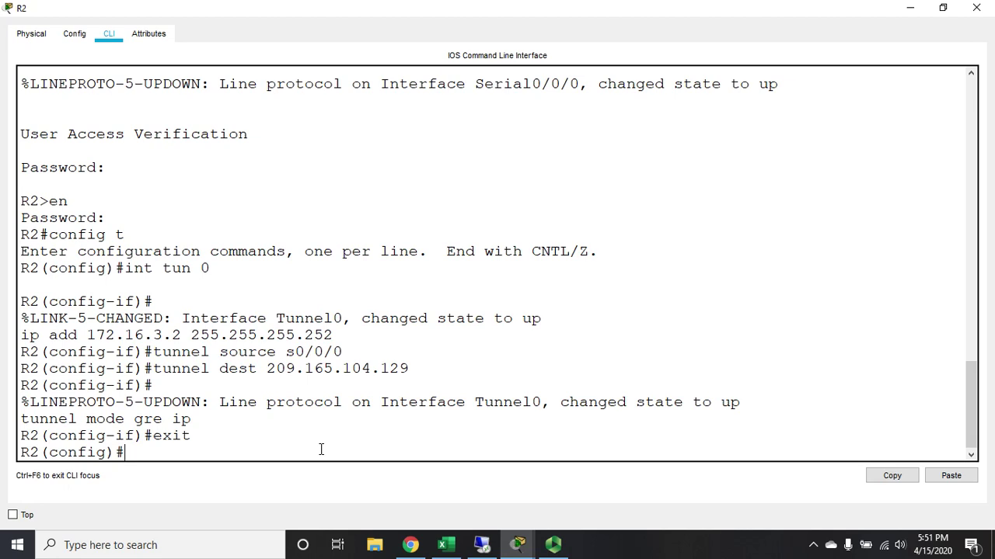
# - Add ip route 172.16.1.0 255.255.255.0 172.16.3.1 and exit configuration mode
pyautogui.write('ip route 172.16.1.0')
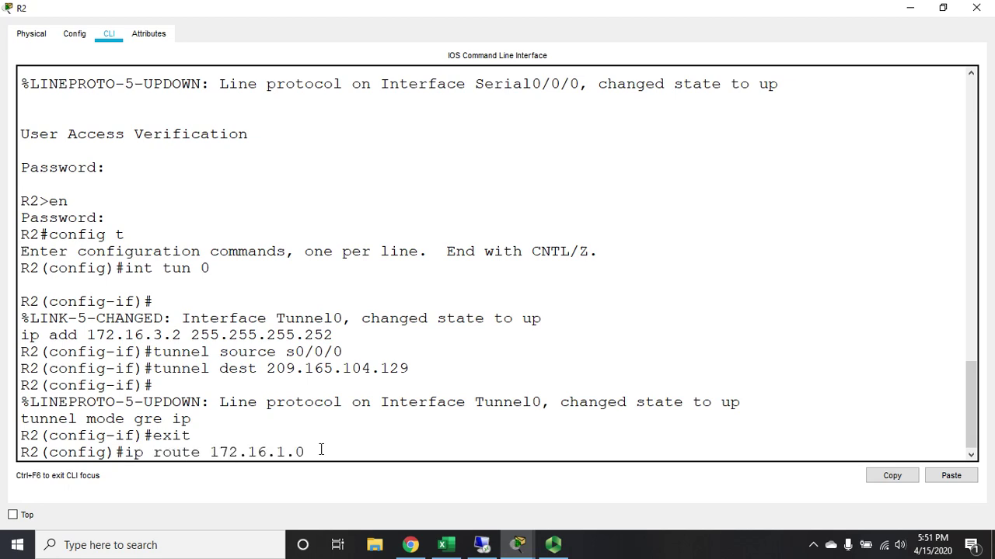
pyautogui.write(' 255.255.255.0 172.')
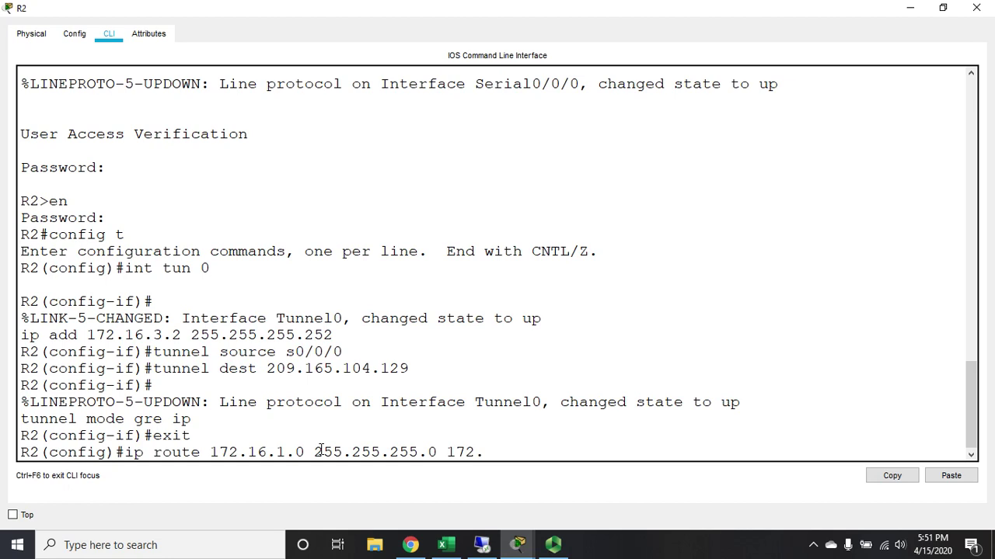
pyautogui.write('16.3.1')
pyautogui.press('Return')
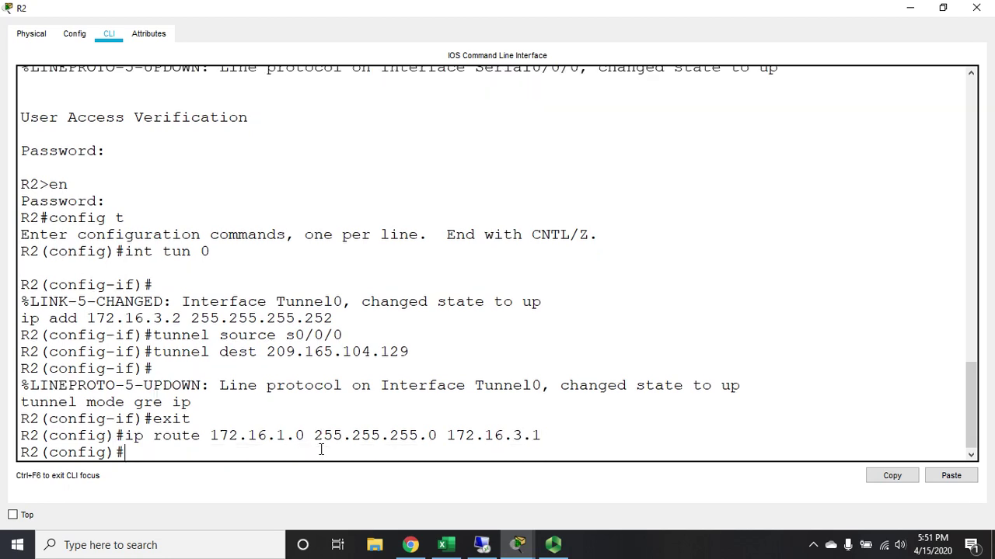
pyautogui.write('exit')
pyautogui.press('Return')
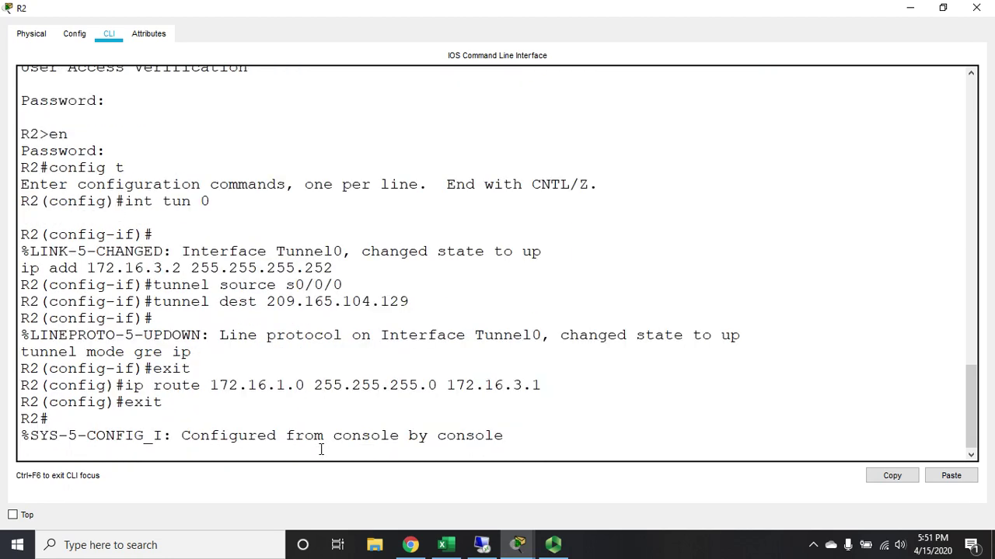
pyautogui.press('Return')
# - Ping the tunnel peer 172.16.3.1 from R2, then bring R2's console back
pyautogui.write('ping')
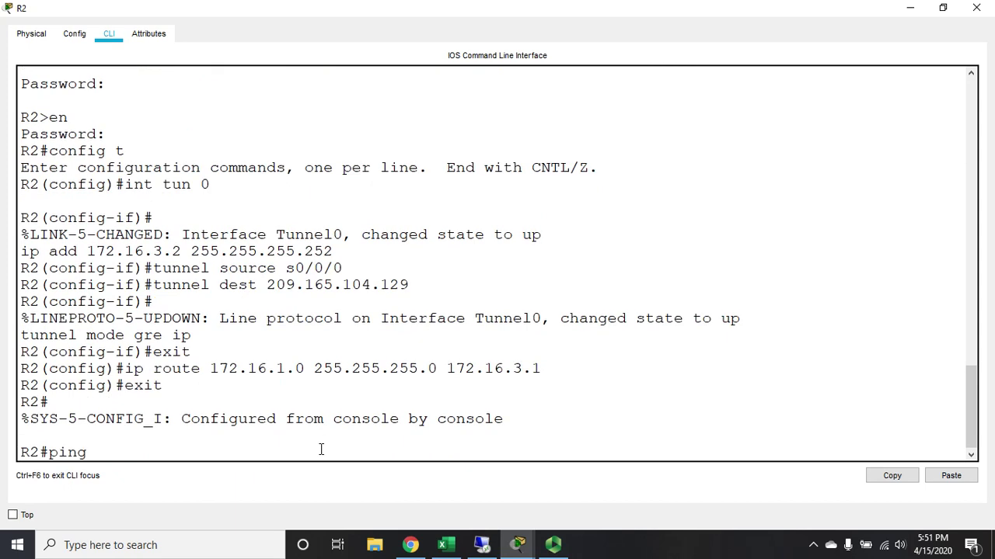
pyautogui.write(' 172.16.3.1')
pyautogui.press('Return')
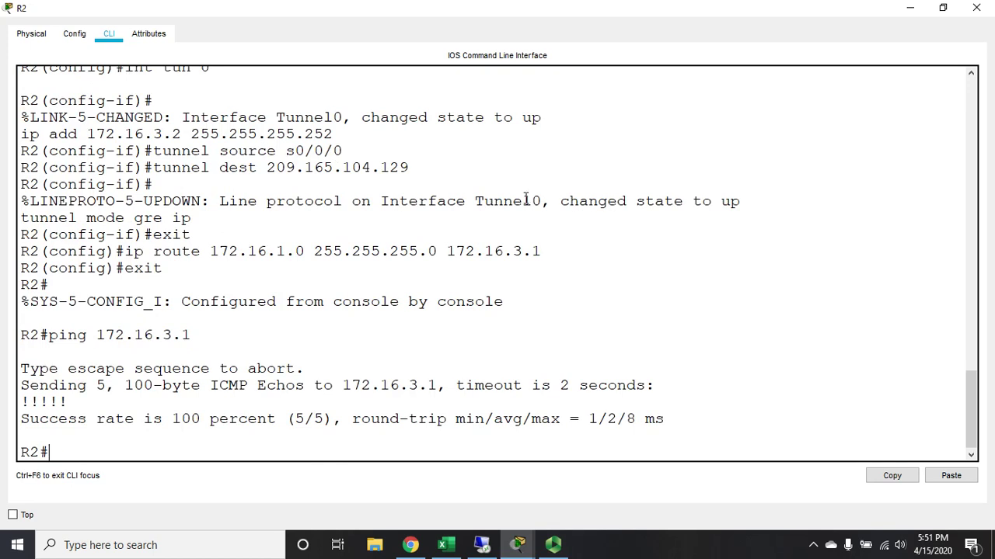
pyautogui.click(978, 7)
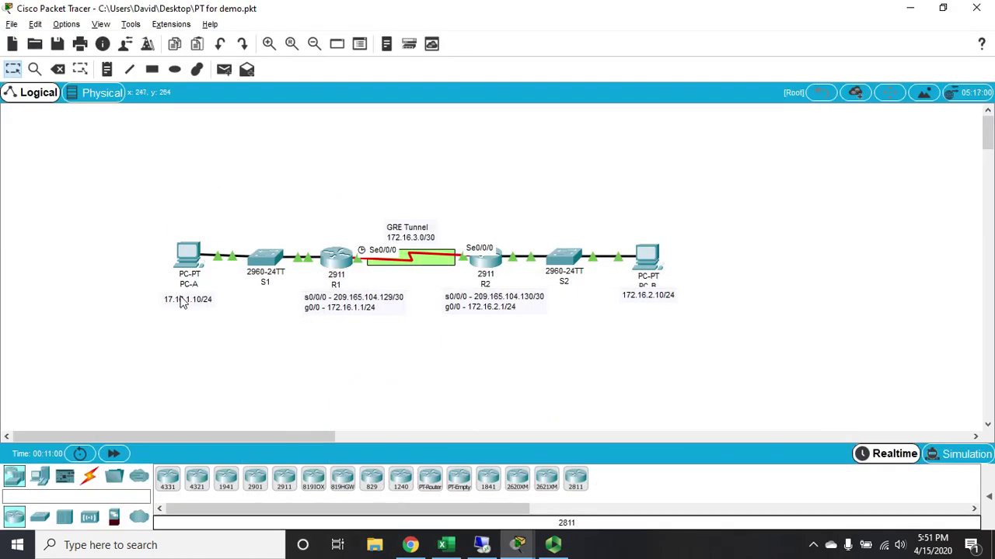
pyautogui.click(554, 548)
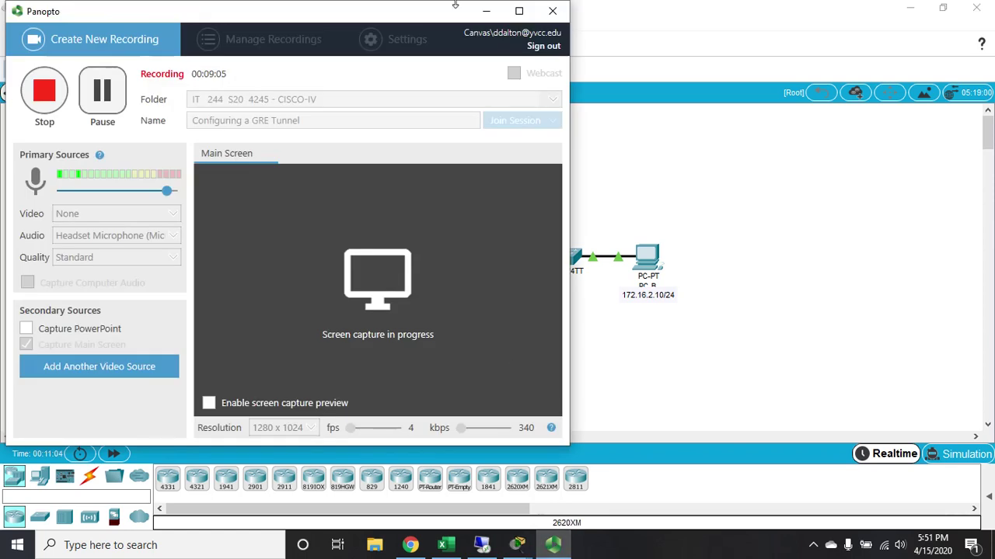
pyautogui.click(488, 13)
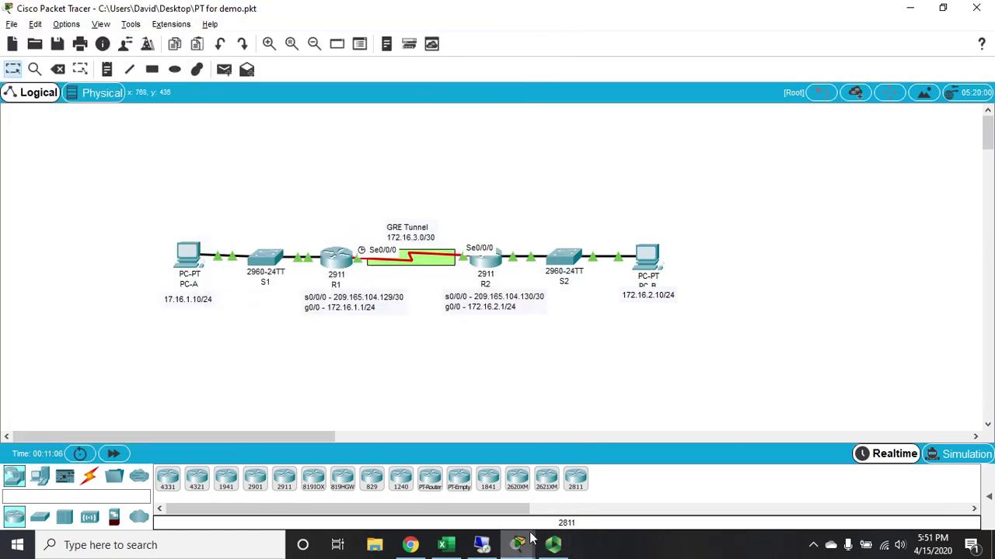
pyautogui.moveTo(519, 544)
pyautogui.click(550, 513)
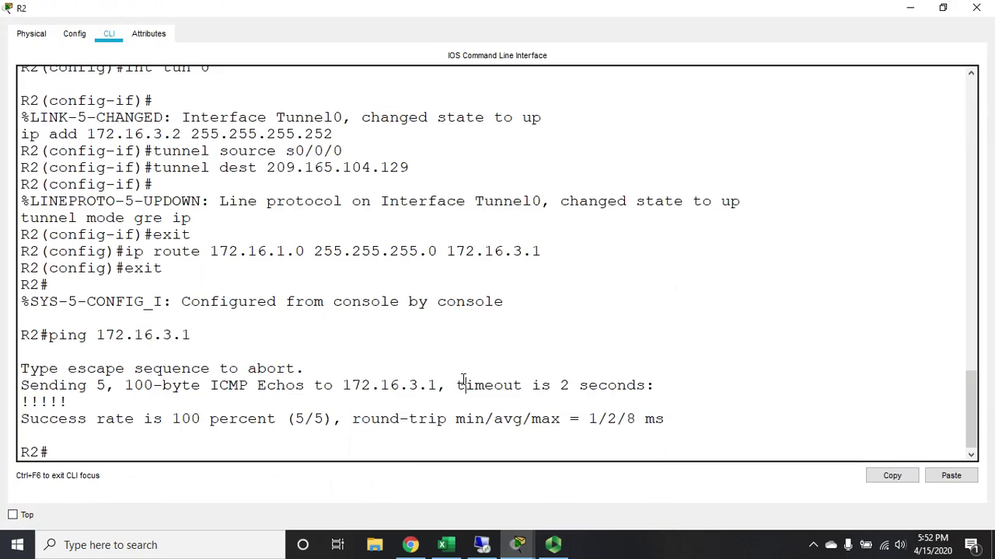
# - Ping PC-A at 172.16.1.10 from R2 twice
pyautogui.write('ping 172.16.1.10')
pyautogui.press('Return')
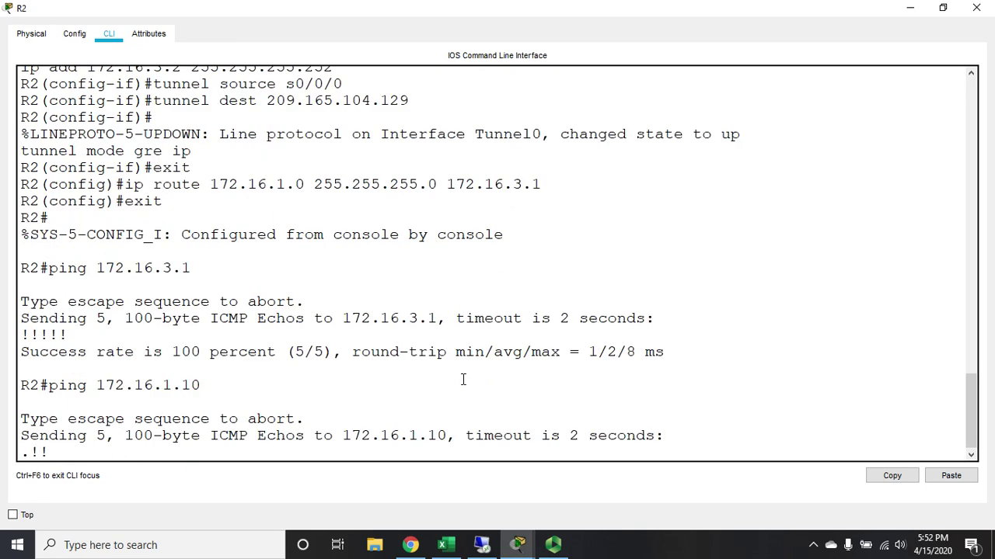
pyautogui.press('Up')
pyautogui.press('Return')
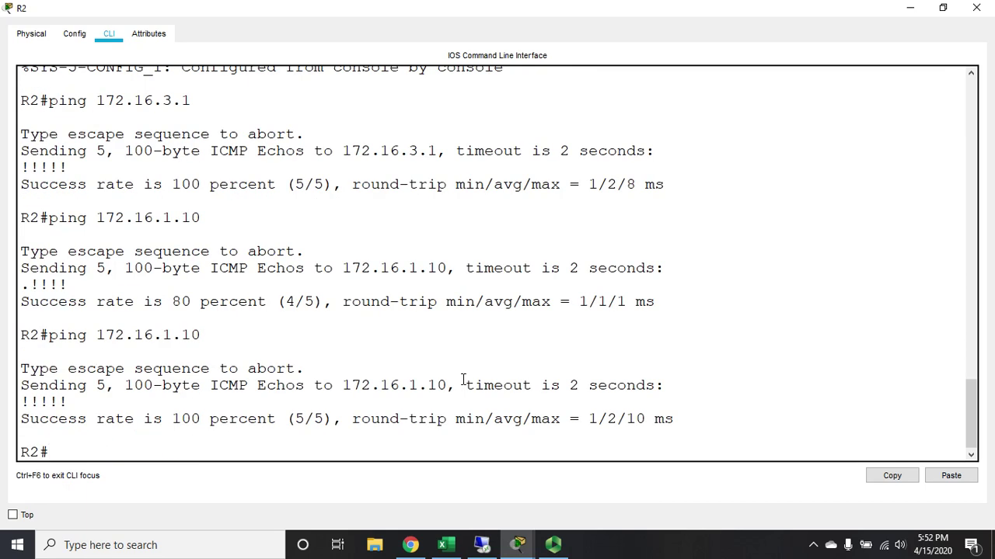
# - From PC-B's command prompt, ping PC-A at 172.16.1.10 with 0% loss
pyautogui.click(983, 15)
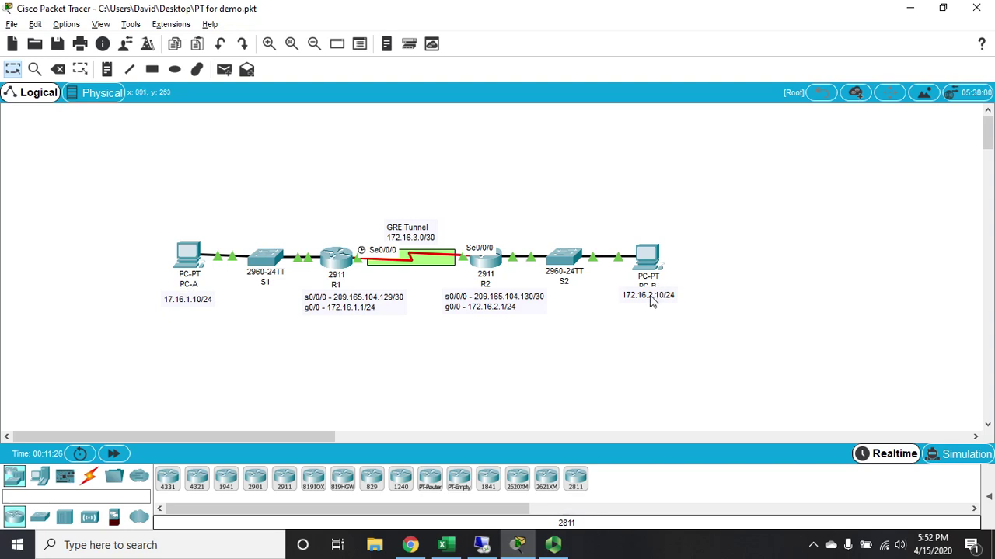
pyautogui.click(655, 268)
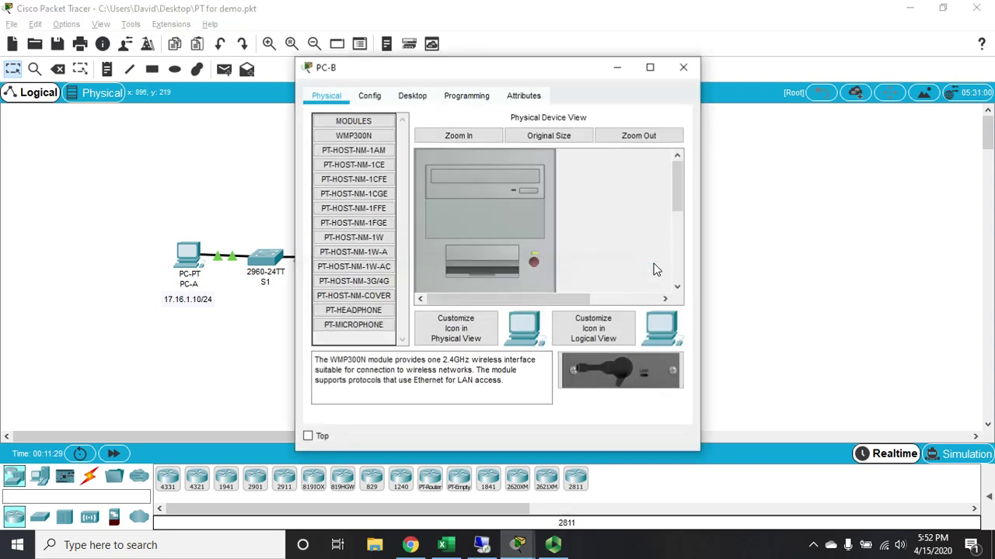
pyautogui.click(647, 70)
pyautogui.click(117, 34)
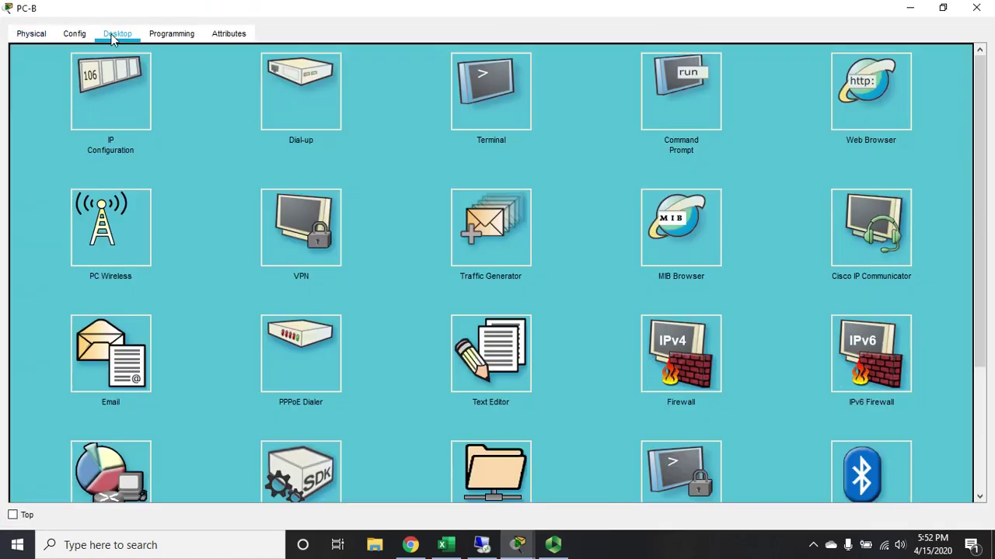
pyautogui.click(692, 76)
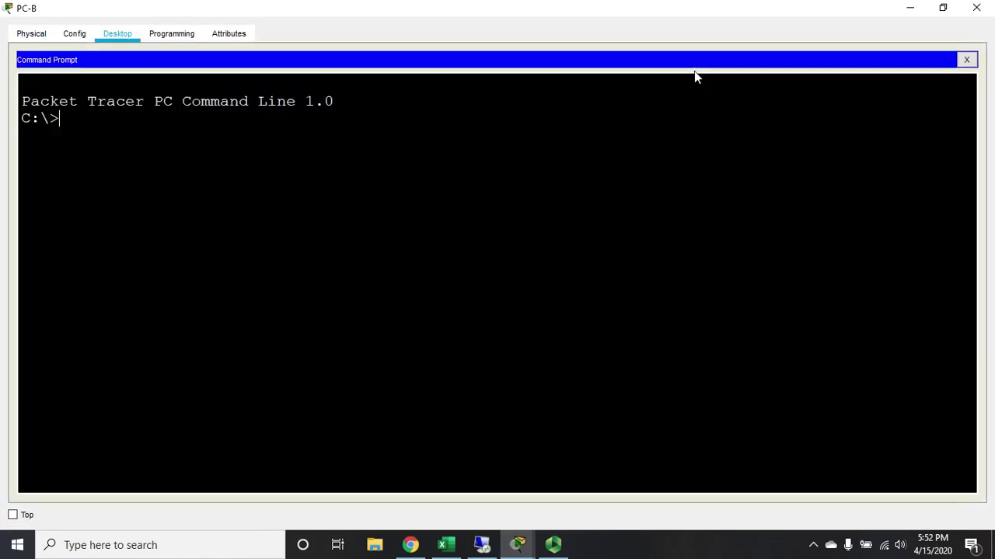
pyautogui.write('ping ')
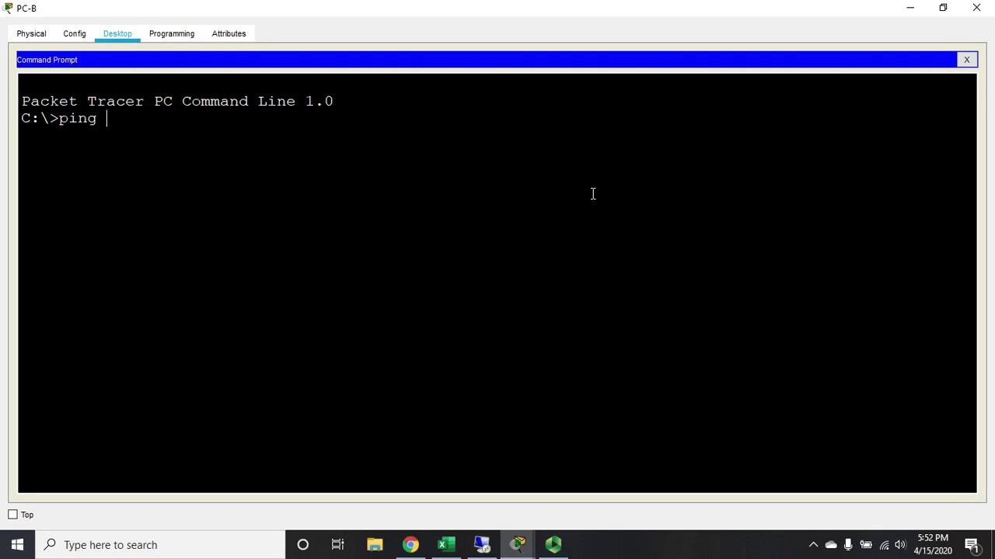
pyautogui.write('172.16.1.10')
pyautogui.press('Return')
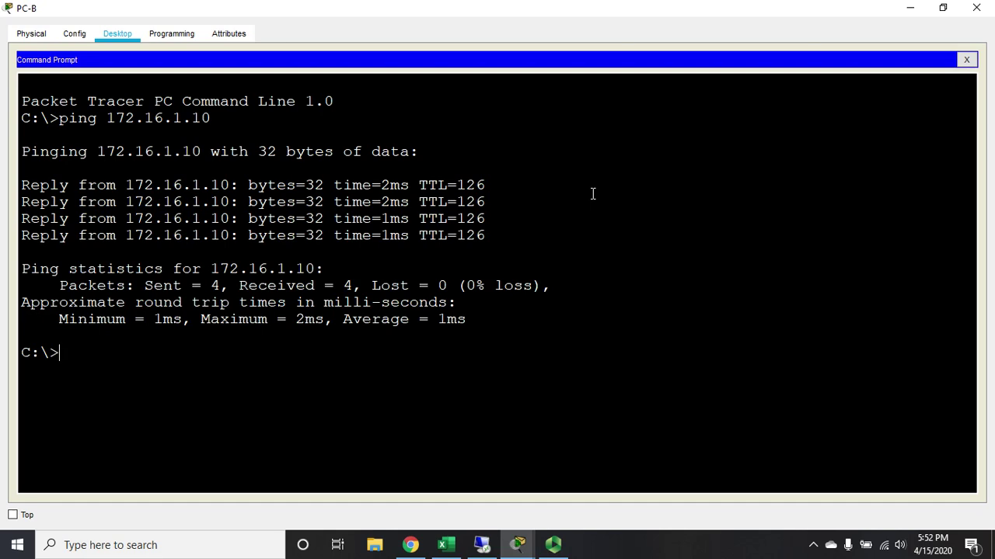
# - Run tracert to 172.16.1.10 from PC-B, confirming the path goes through tunnel address 172.16.3.1
pyautogui.write('tracert 172.16')
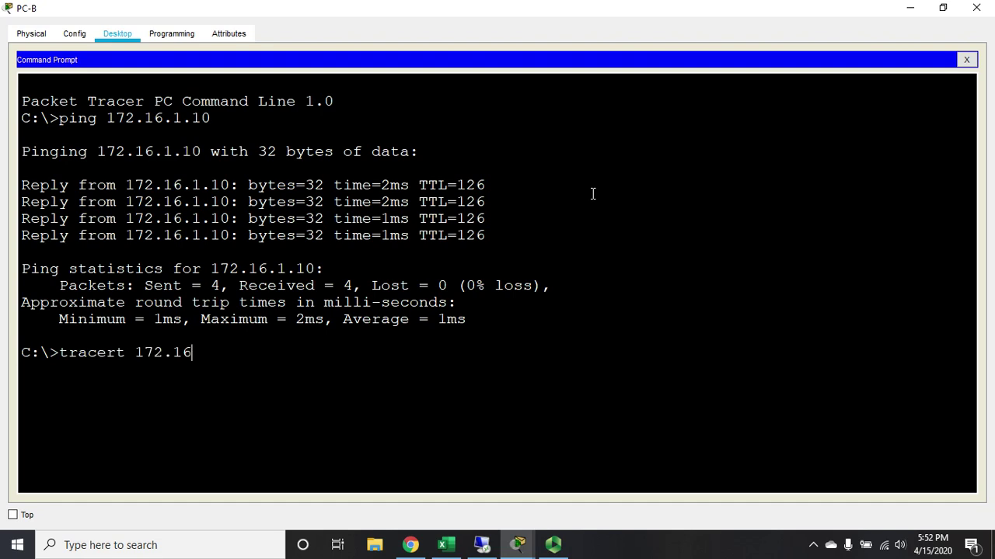
pyautogui.write('.3.')
pyautogui.press('BackSpace')
pyautogui.write('1.10')
pyautogui.press('Return')
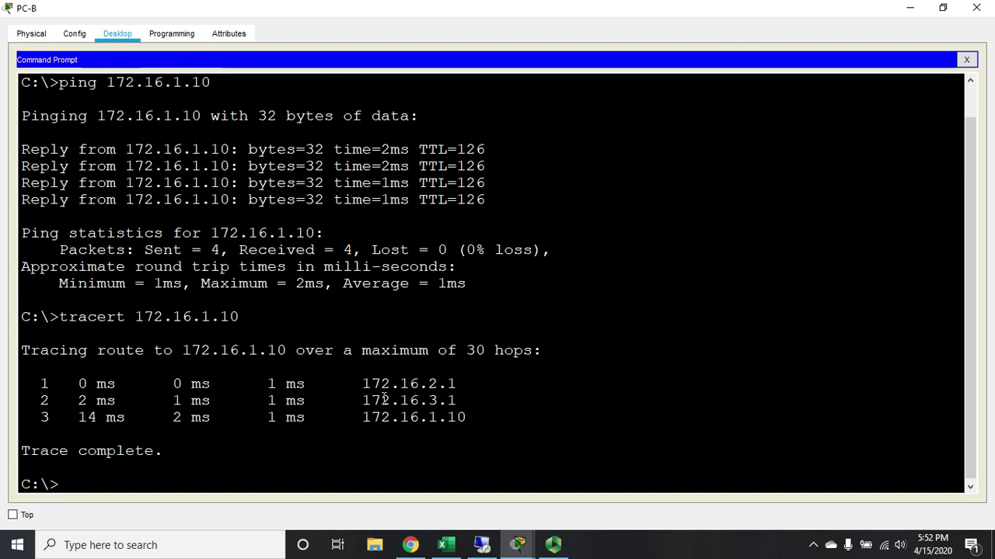
pyautogui.click(977, 8)
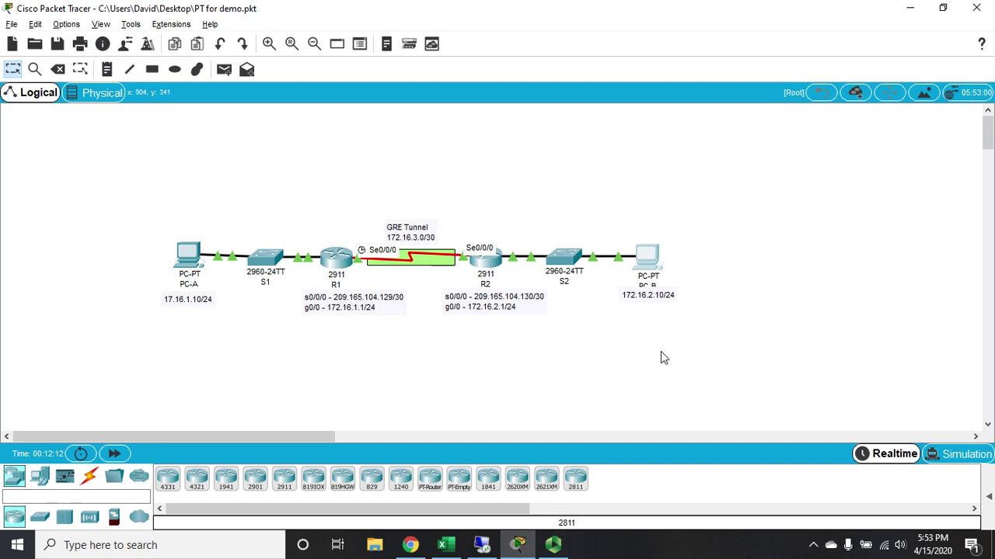
# - Run 'sh ip route' on R1 to show the static 172.16.2.0/24 route via 172.16.3.2 and connected Tunnel0
pyautogui.moveTo(655, 269); pyautogui.dragTo(652, 265)
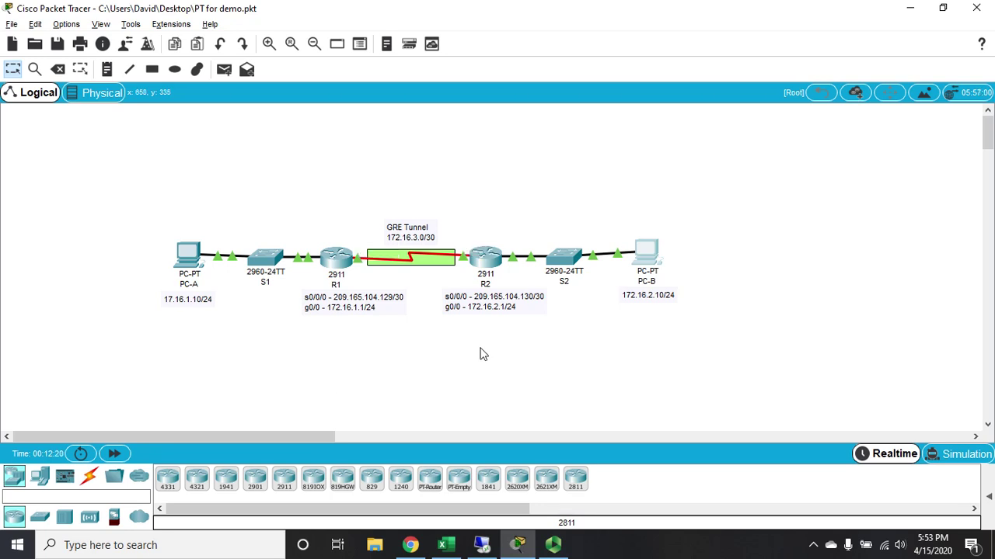
pyautogui.click(334, 264)
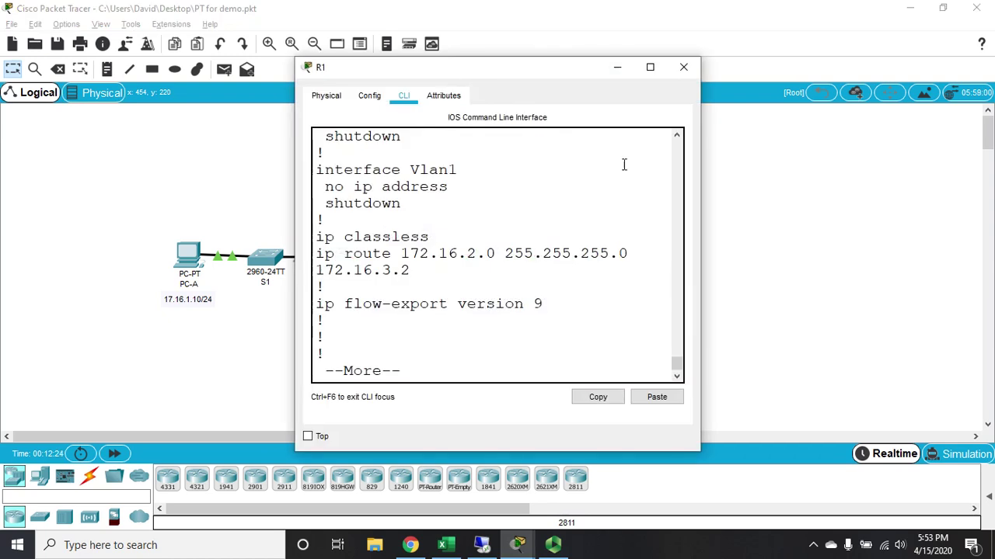
pyautogui.click(650, 67)
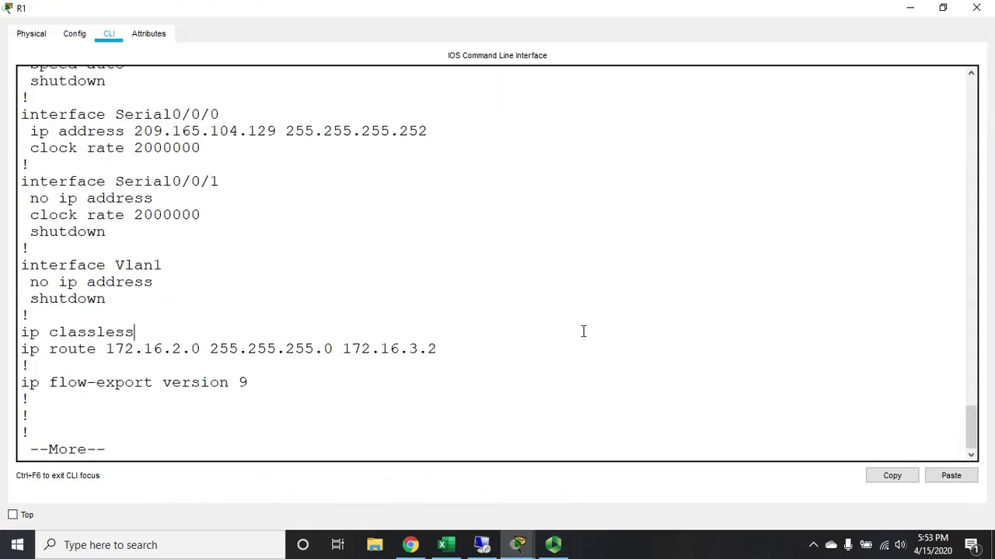
pyautogui.press('Return')
pyautogui.hotkey('ctrl', 'c')
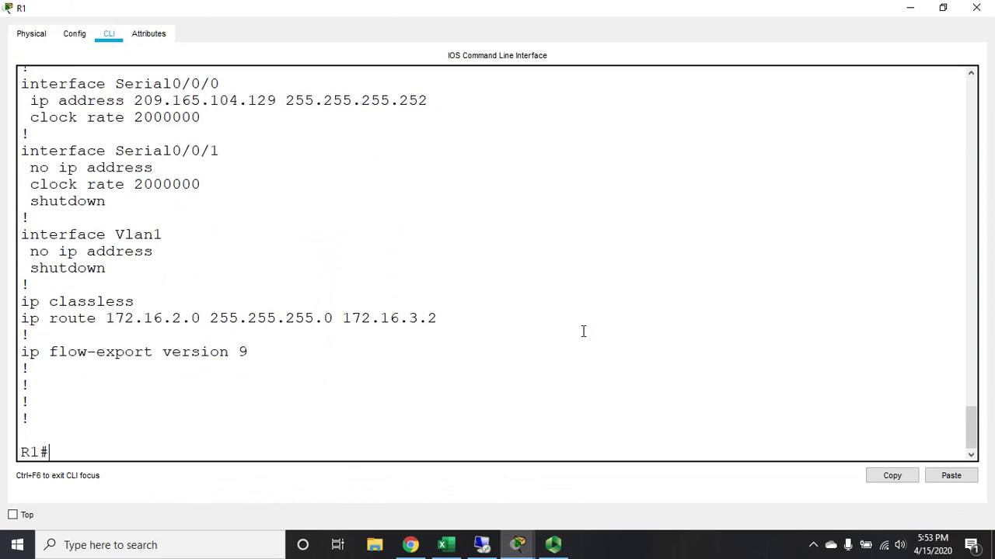
pyautogui.write('sh ip route')
pyautogui.press('Return')
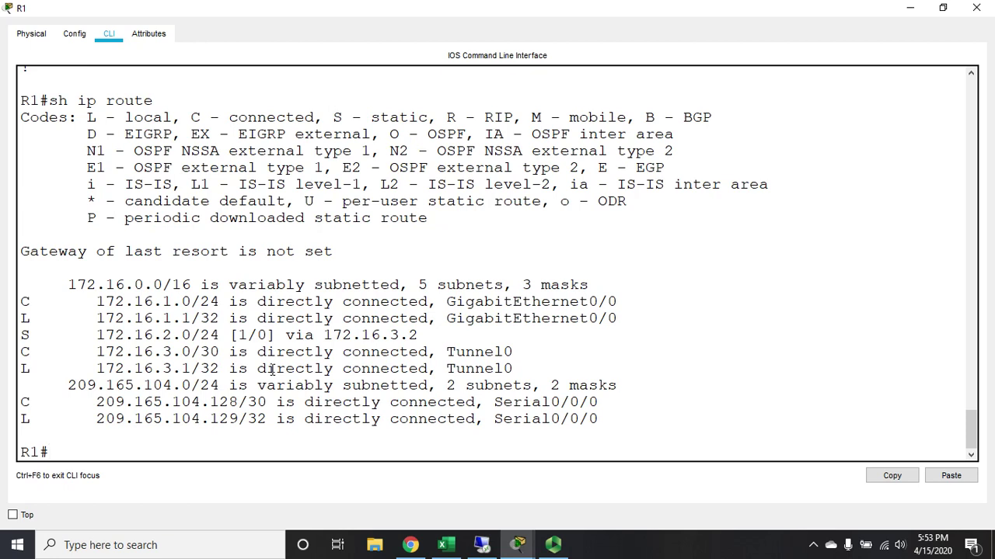
# - Page through R1's 'sh run' output to the interface Tunnel0 settings, then close R1's window
pyautogui.click(554, 256)
pyautogui.press('Return')
pyautogui.write('sh run')
pyautogui.press('Return')
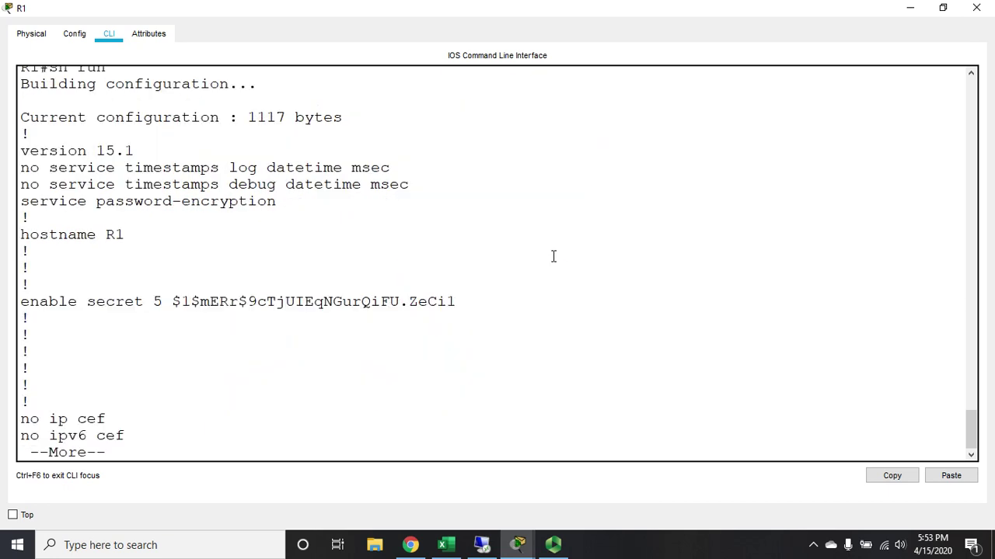
pyautogui.press('space')
pyautogui.press('space')
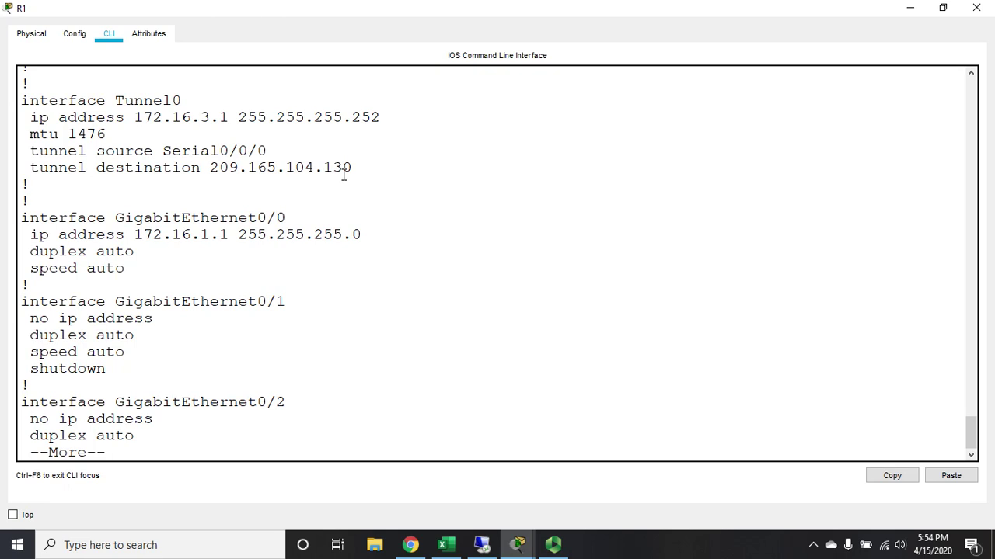
pyautogui.click(976, 10)
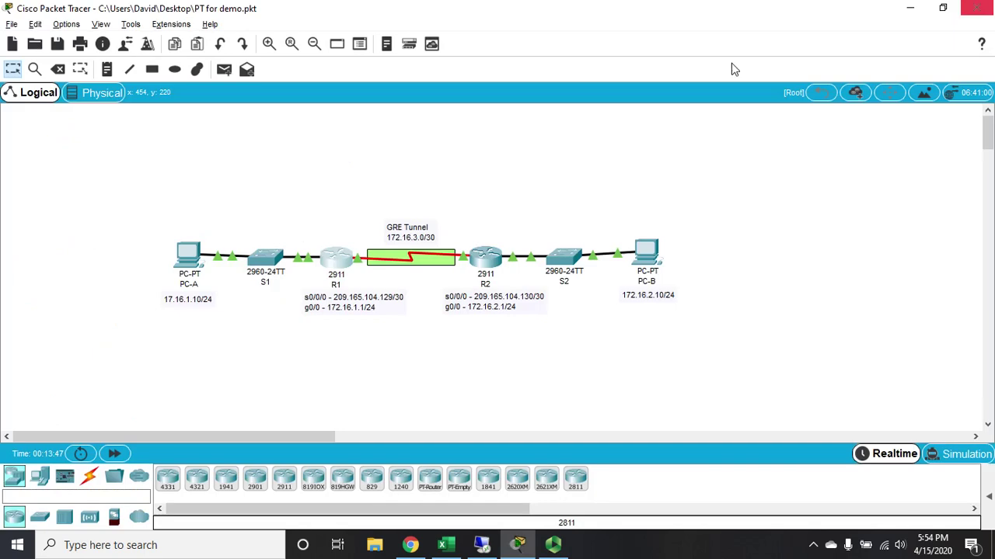